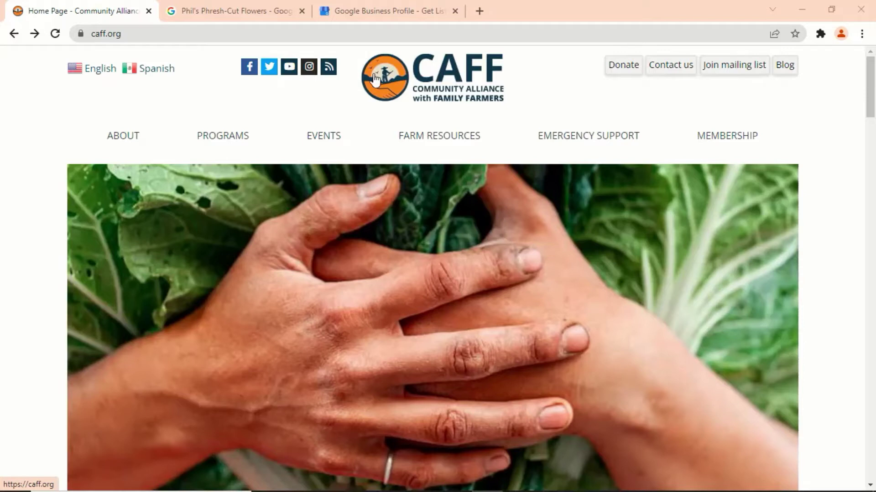
- Open the Small Farm Tech Hub page on the CAFF site and review its consultations, resources and podcasts sections
click(194, 277)
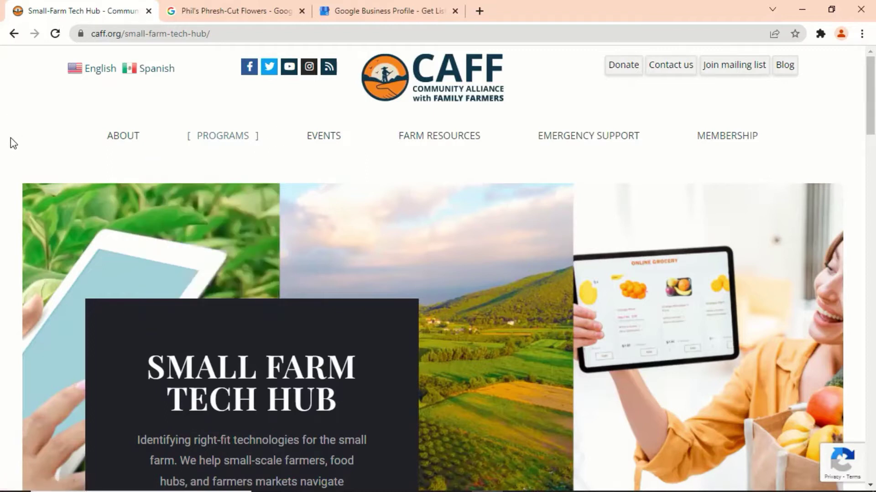
scroll(11, 140, down, 1)
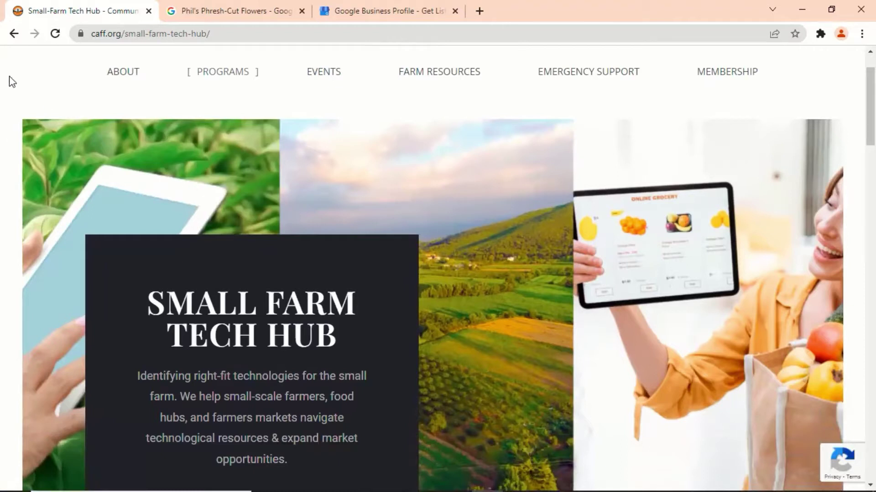
mouse_move(286, 85)
drag(121, 34, 237, 50)
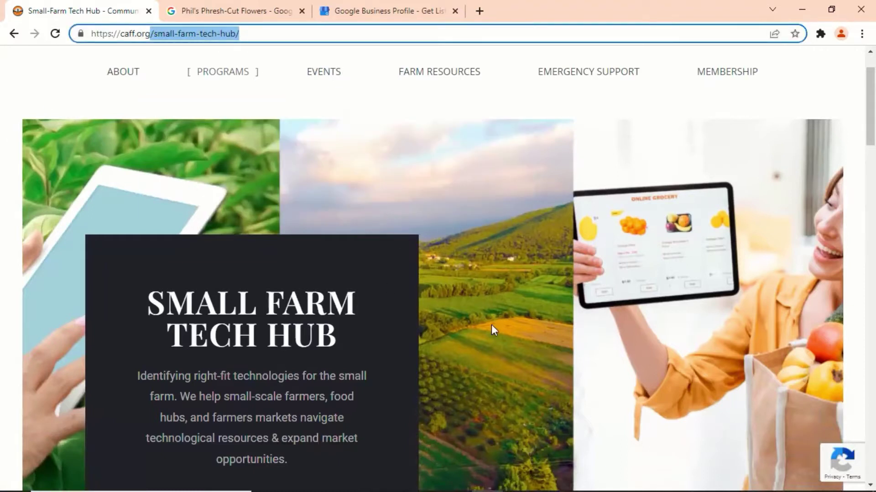
scroll(519, 161, down, 8)
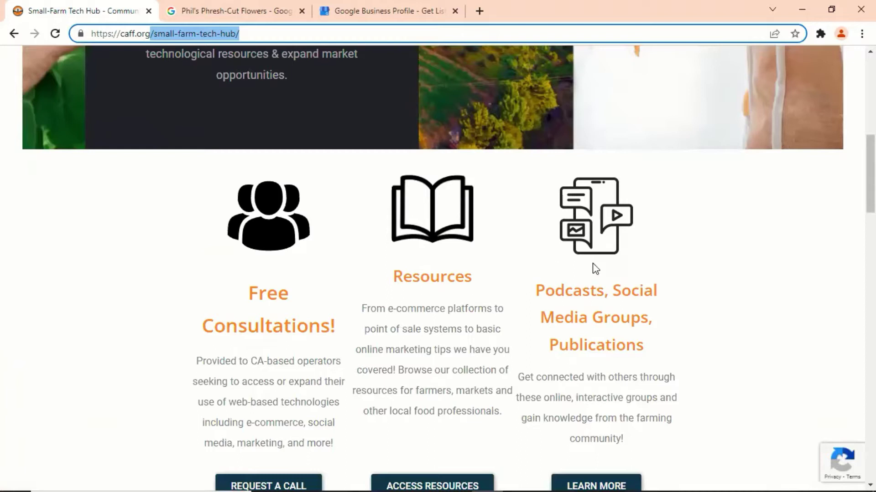
scroll(590, 273, down, 2)
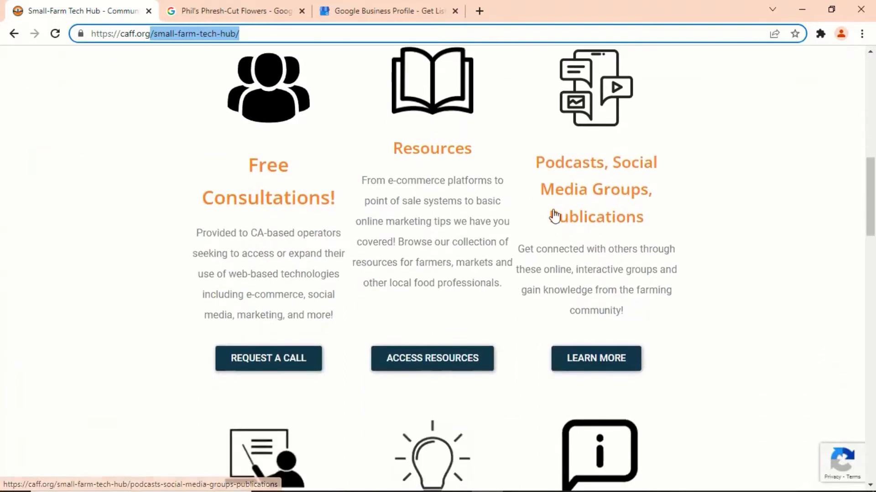
scroll(469, 234, up, 4)
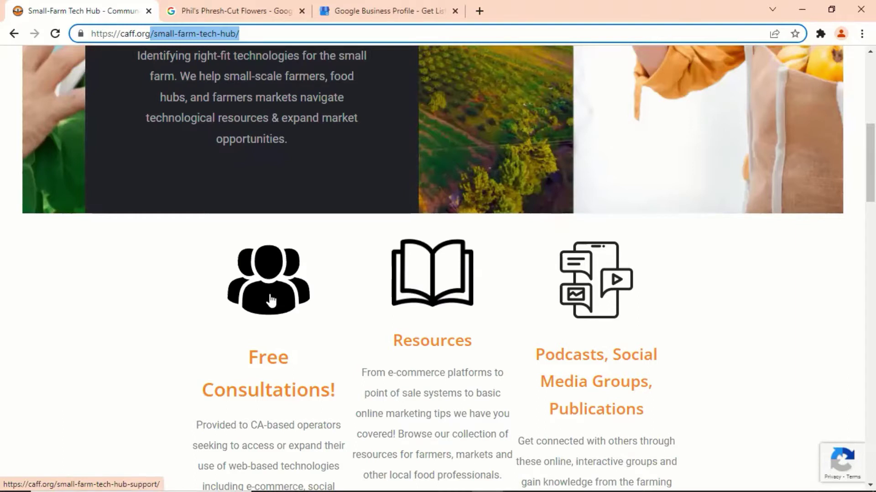
scroll(269, 296, down, 3)
scroll(211, 196, up, 3)
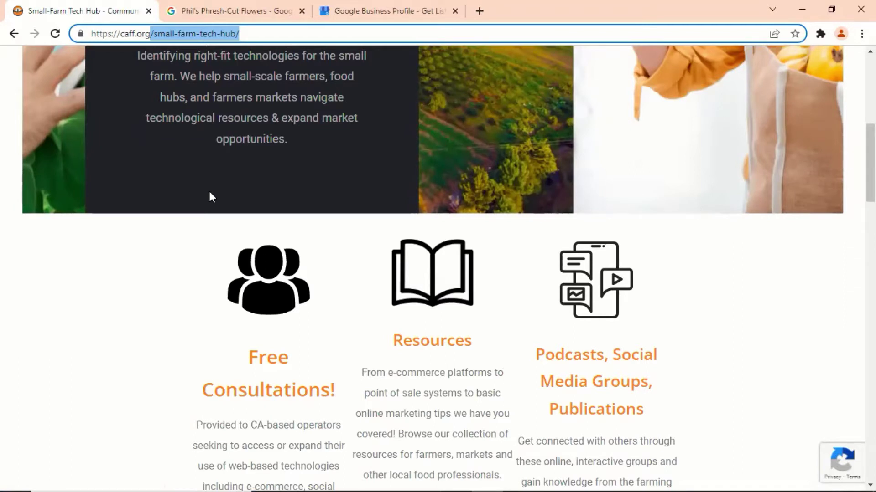
scroll(210, 197, up, 7)
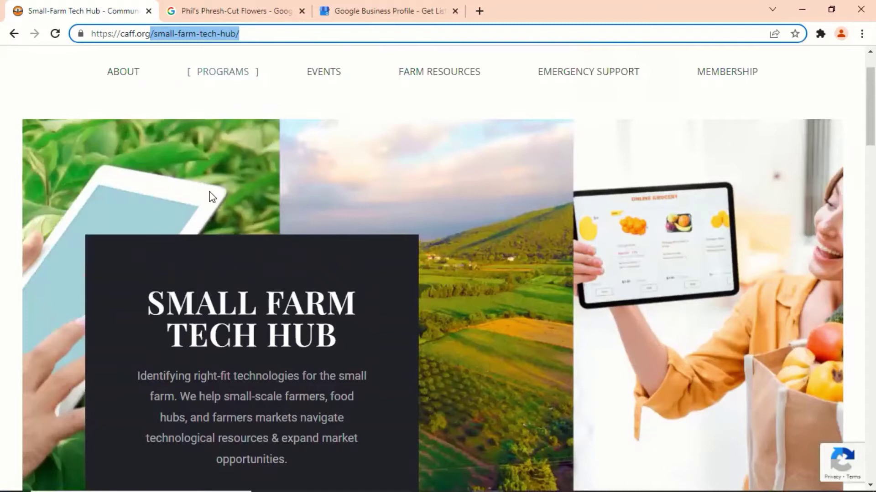
- Rerun the Google search for Phil's Phresh-Cut Flowers
click(343, 10)
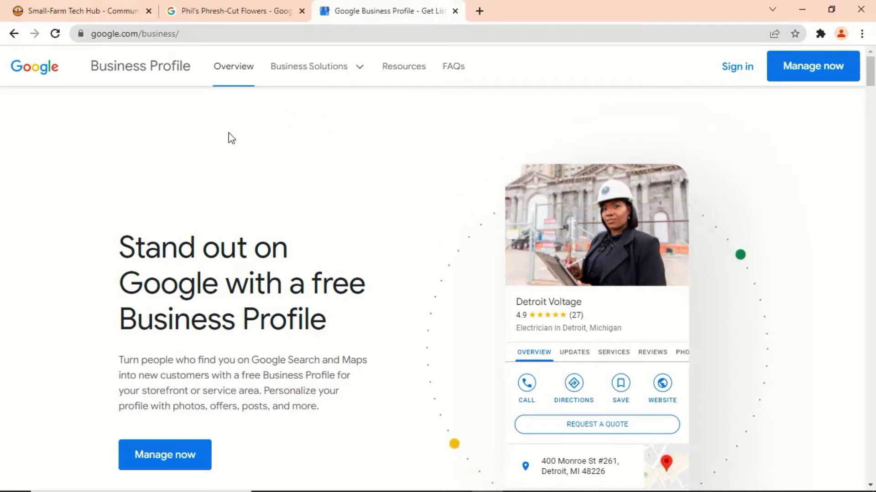
click(217, 8)
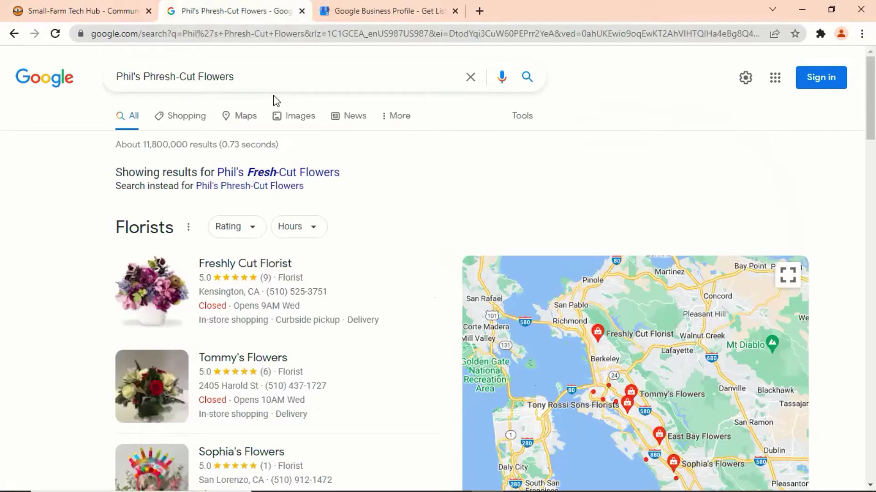
click(254, 78)
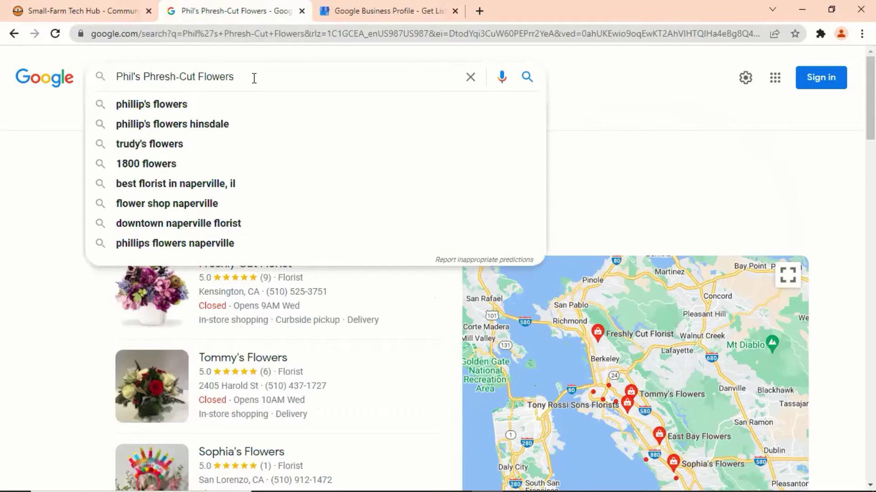
key(Return)
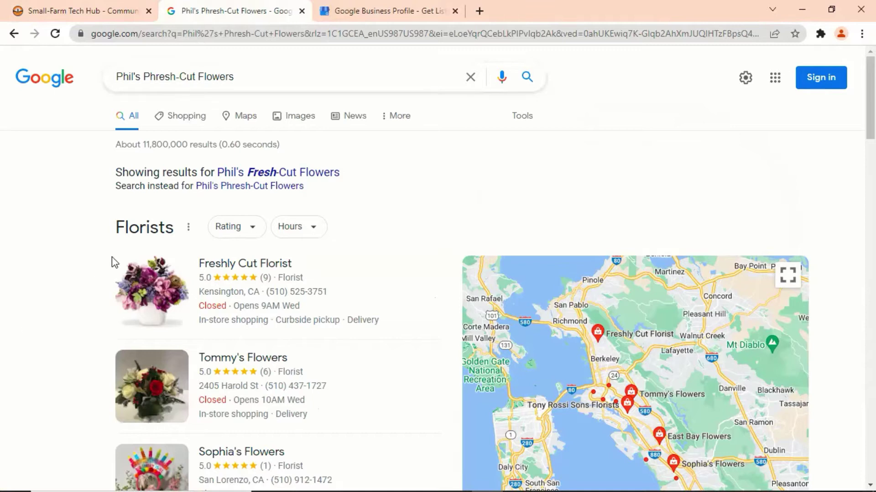
- Examine the florist listings and the map of nearby flower shops in the search results
scroll(4, 258, down, 3)
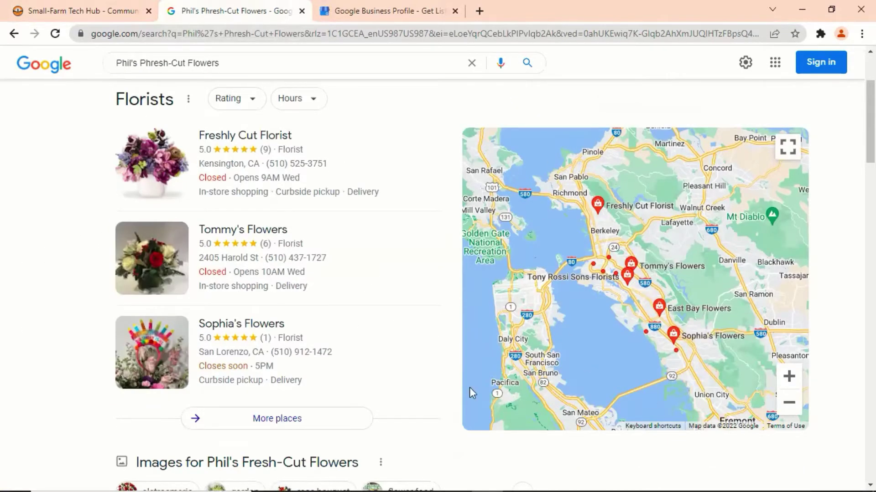
scroll(434, 367, down, 2)
scroll(723, 287, up, 1)
scroll(602, 190, down, 2)
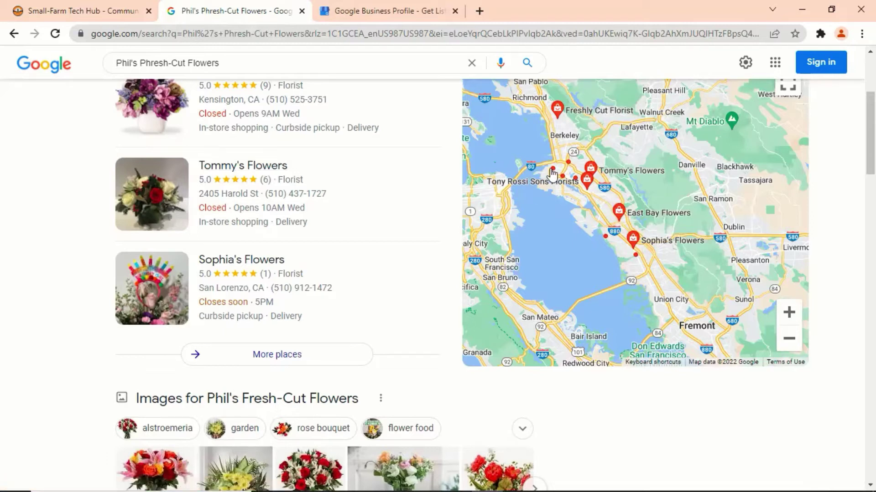
mouse_move(572, 191)
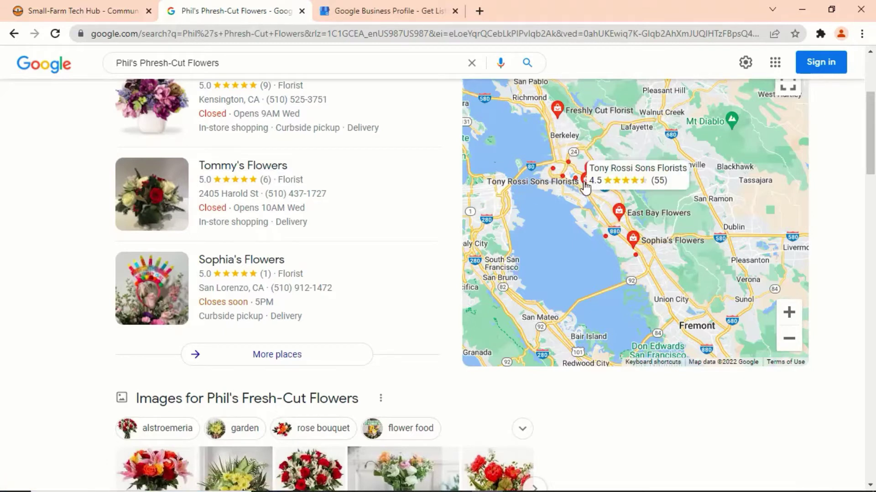
mouse_move(555, 175)
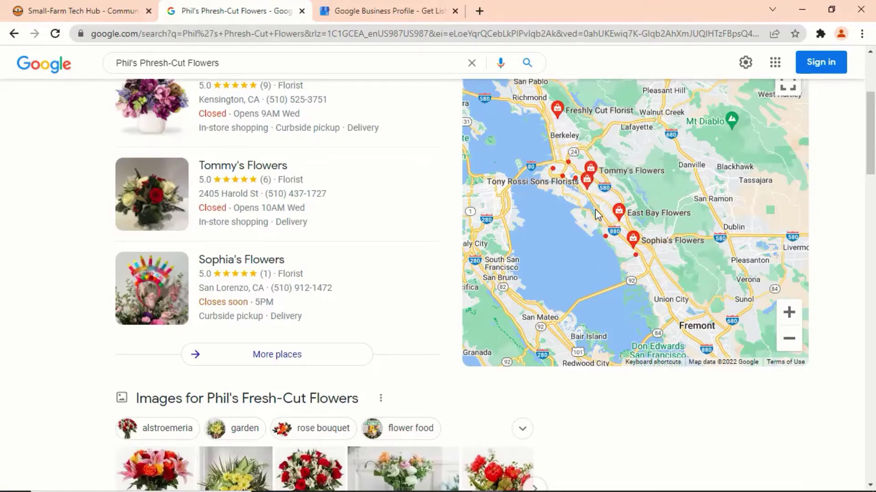
scroll(584, 181, up, 1)
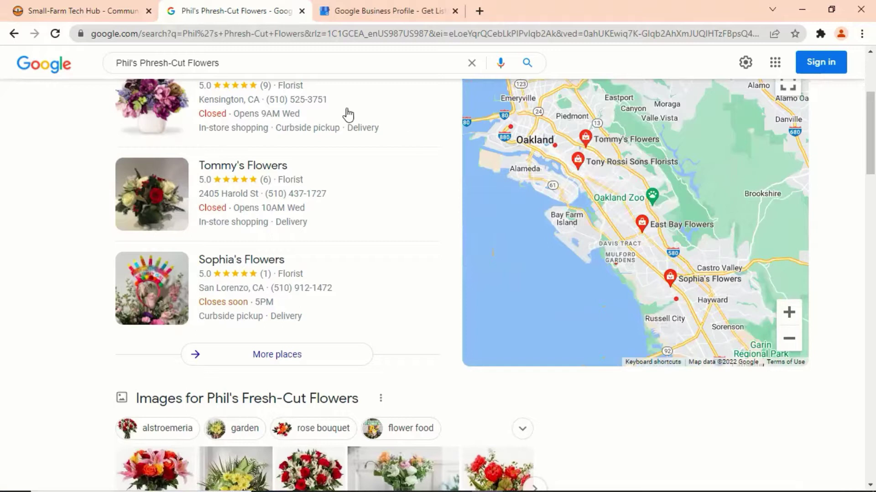
scroll(25, 176, up, 3)
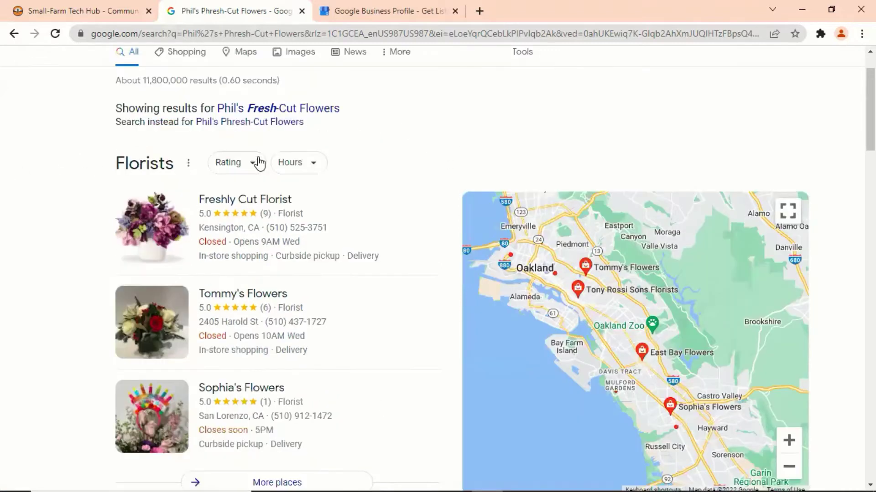
scroll(42, 199, up, 2)
scroll(671, 307, down, 1)
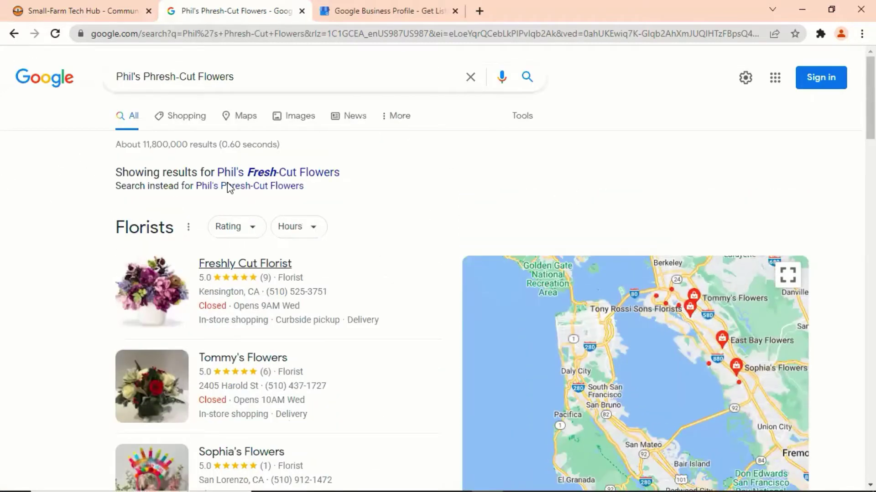
click(354, 12)
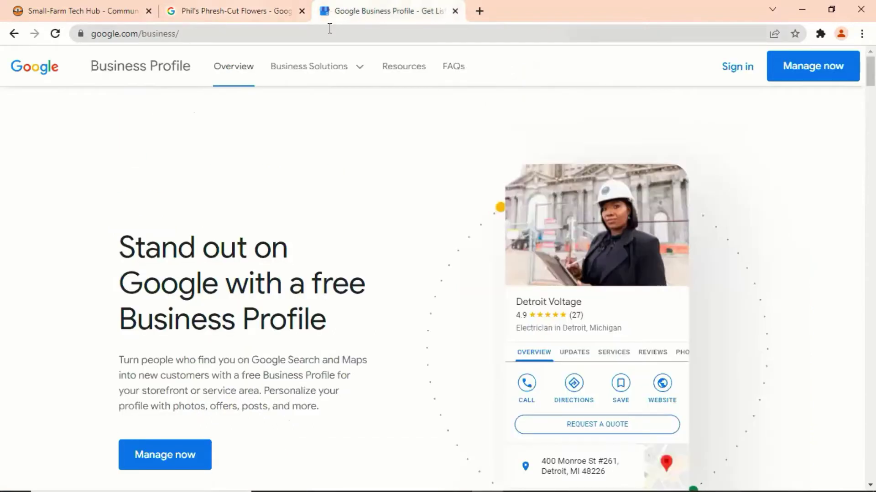
click(231, 9)
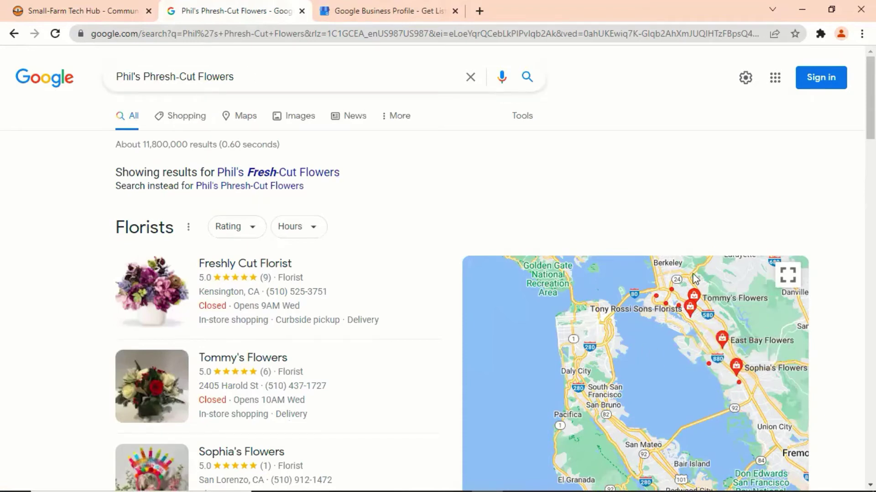
drag(660, 347, 613, 352)
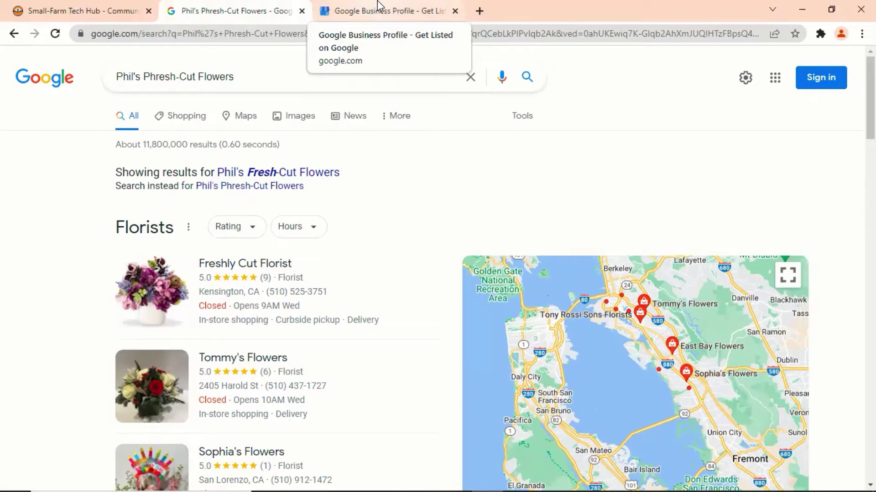
- Review the Google Business Profile overview page and start managing a business profile from it
click(363, 10)
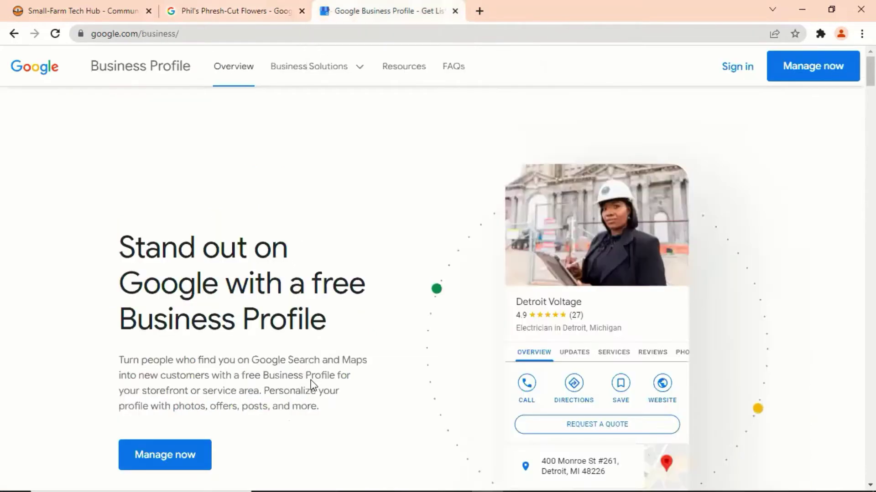
scroll(91, 319, down, 3)
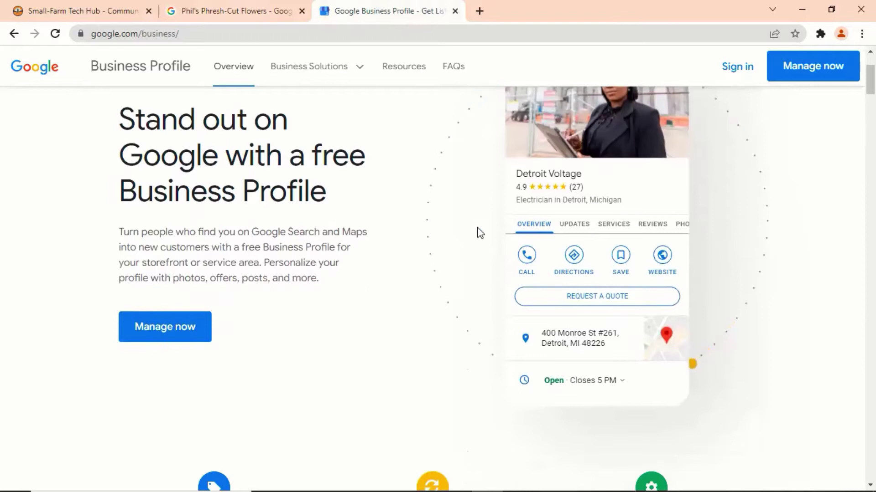
scroll(477, 232, down, 7)
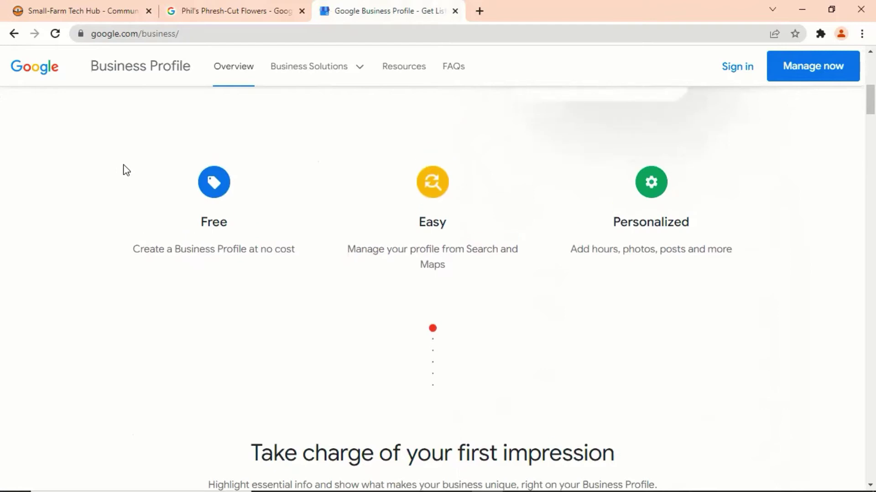
scroll(97, 188, up, 10)
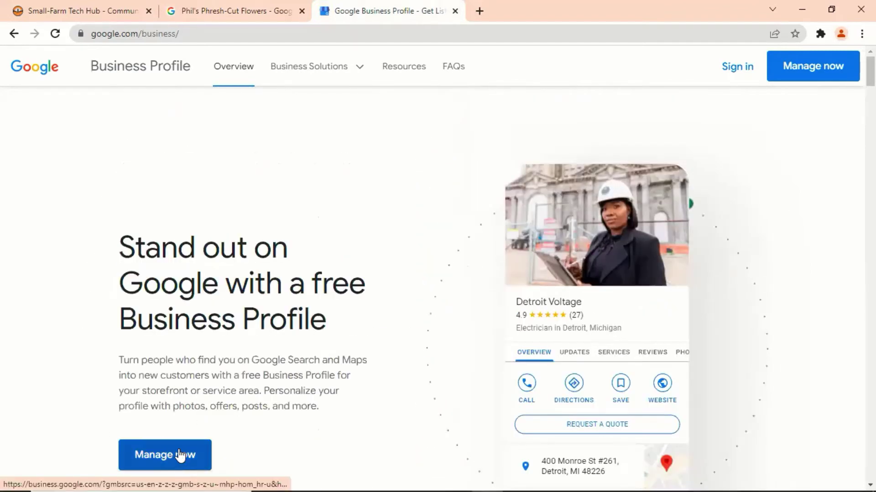
click(180, 455)
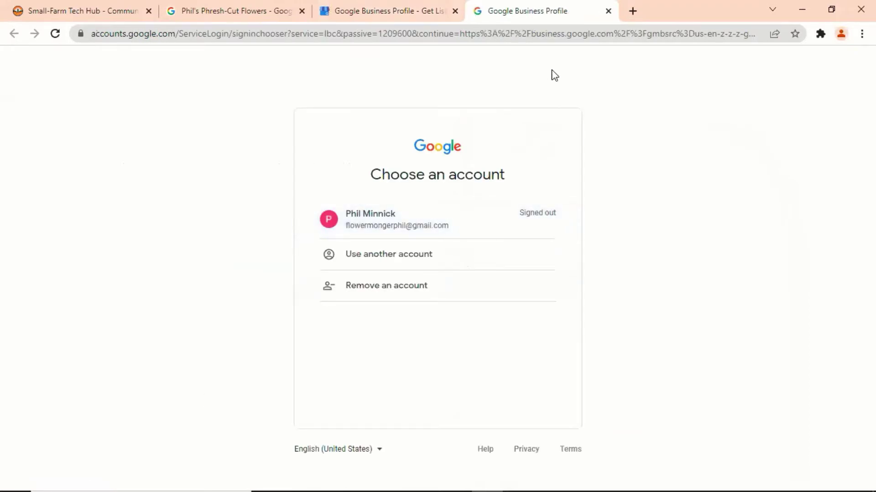
- Sign in to Google with the listed account by entering the account password
click(375, 228)
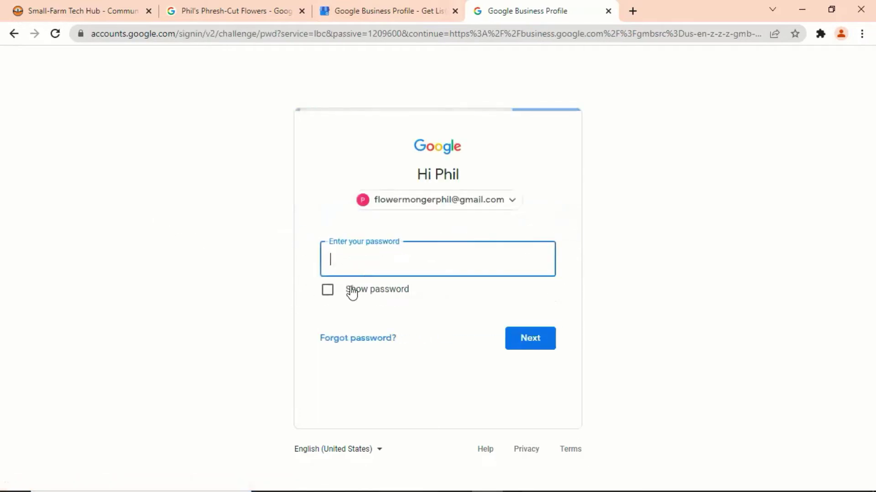
text(•••••)
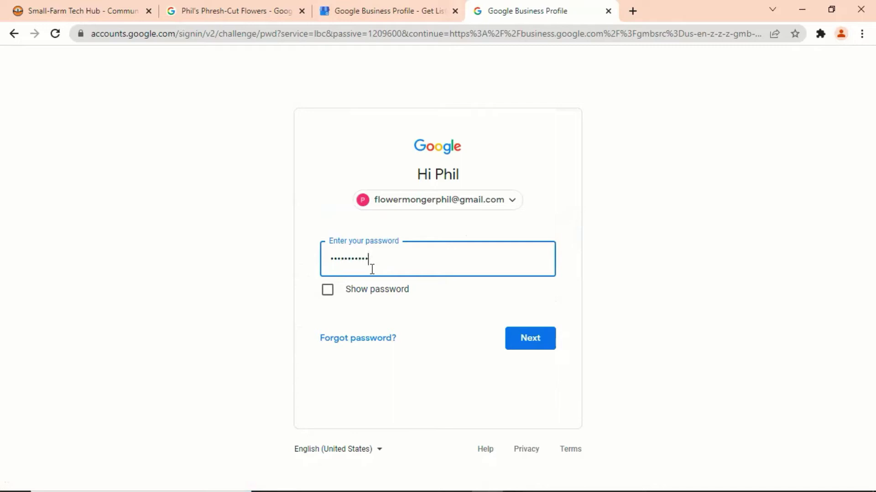
click(524, 344)
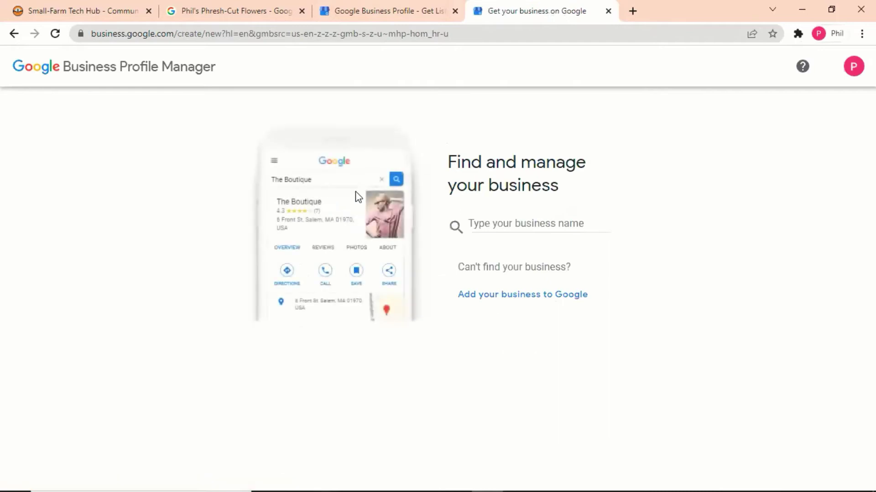
- Copy the business name Phil's Phresh-Cut Flowers from the Google search into Business Profile Manager and choose to create a business with this name
click(225, 10)
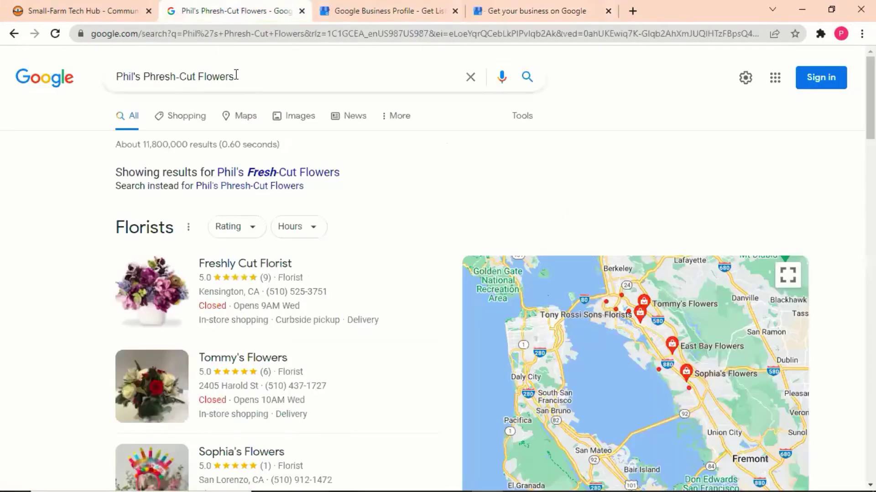
click(265, 77)
double_click(265, 77)
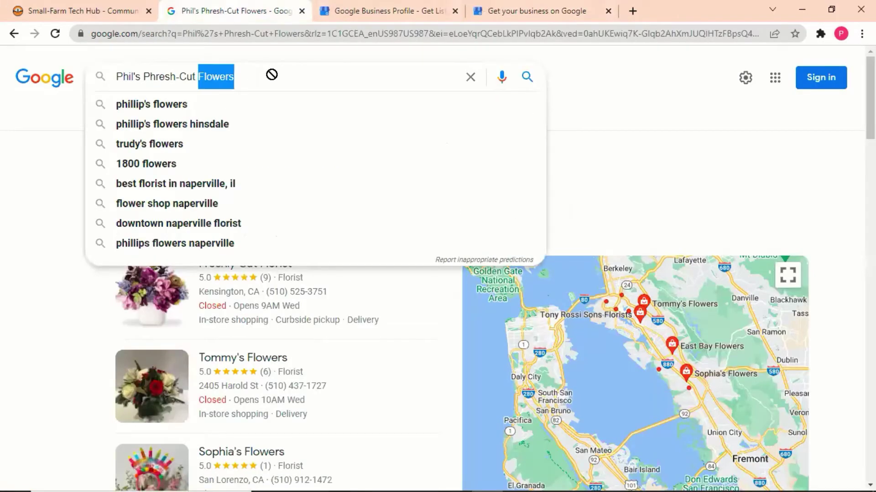
triple_click(276, 77)
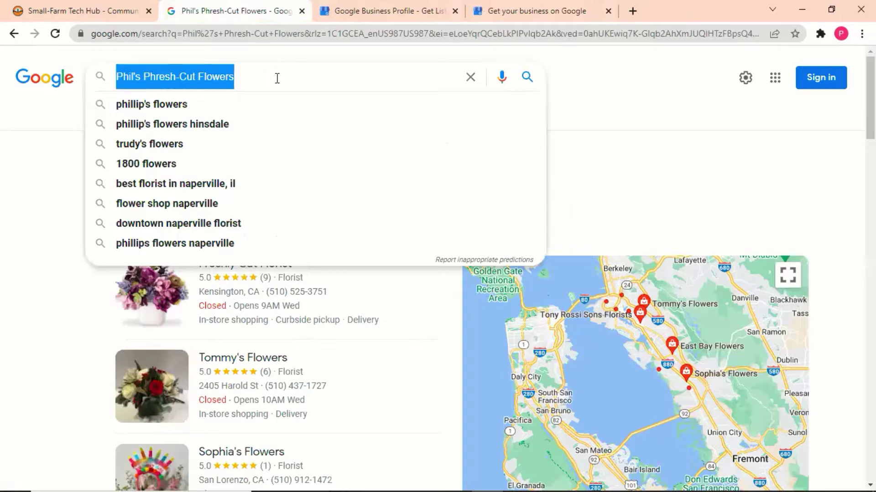
click(587, 9)
click(488, 222)
key(ctrl+v)
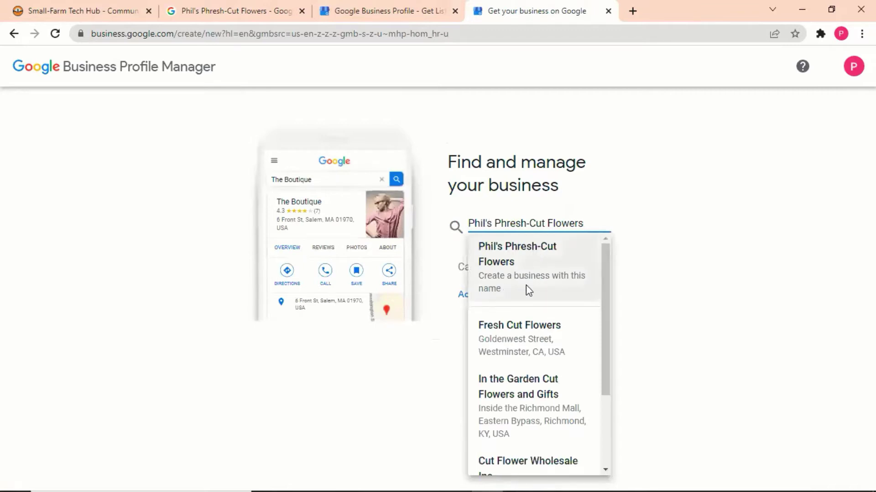
click(519, 262)
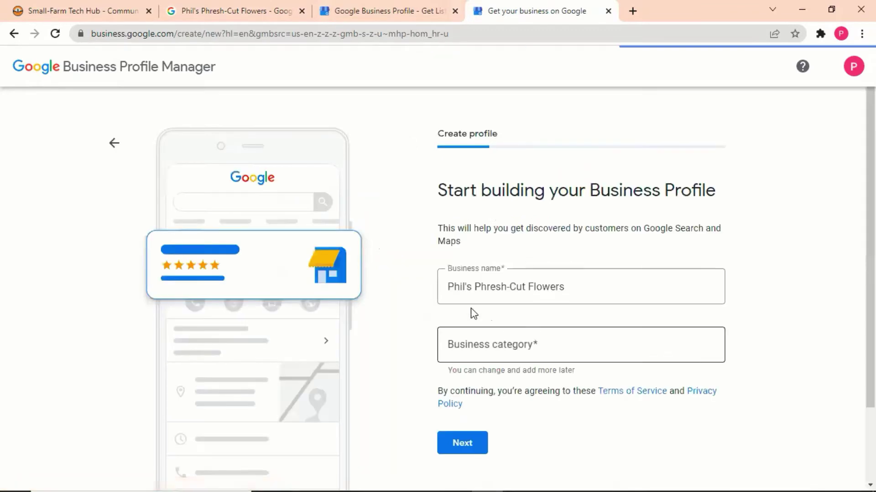
- Set the business category for Phil's Phresh-Cut Flowers to Farm
scroll(489, 205, down, 2)
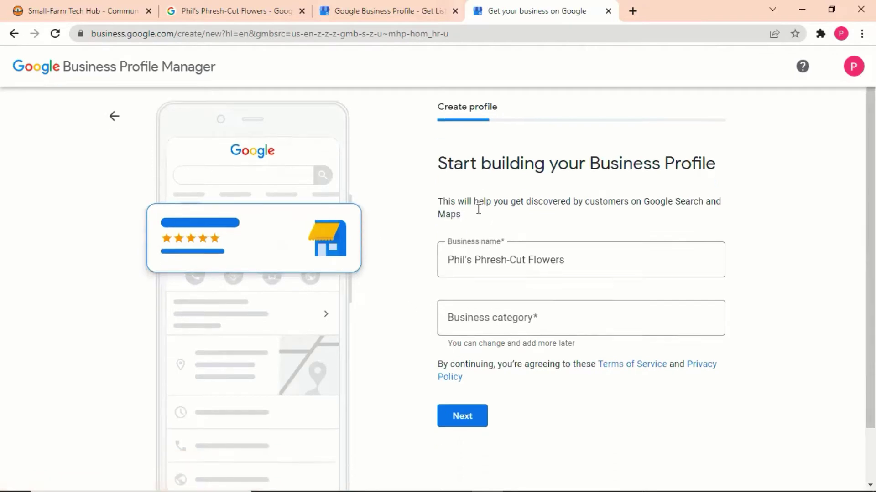
click(471, 258)
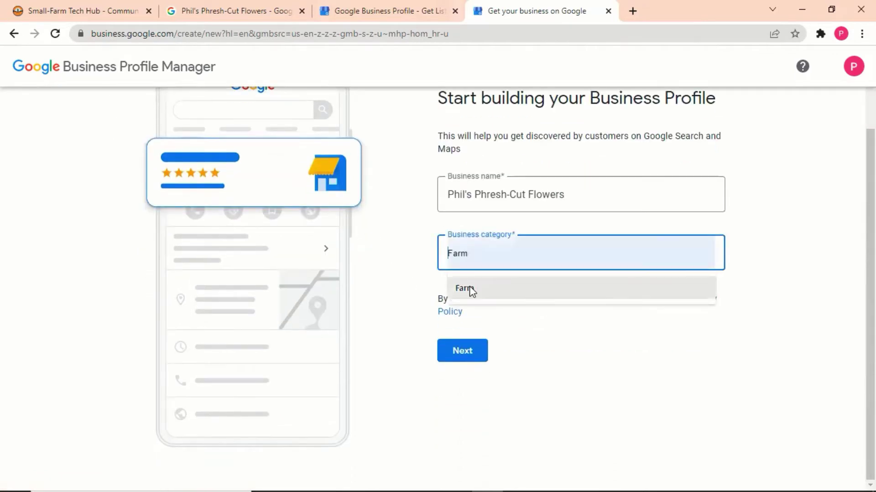
click(469, 288)
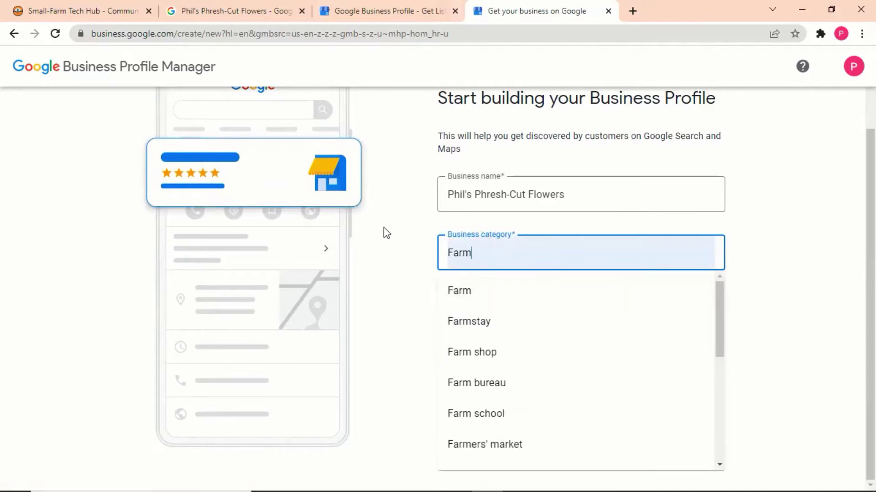
click(390, 247)
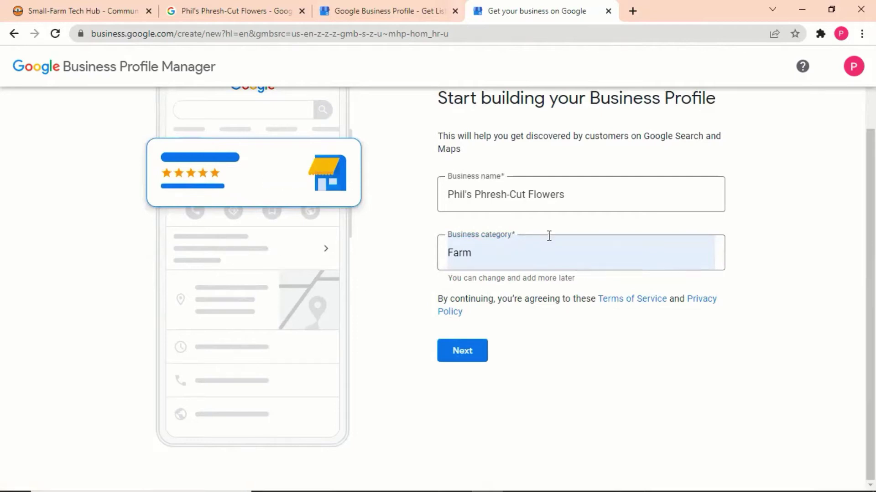
- Try the terms Farmer and Flower in the business category to compare the suggestions, and clear the entry
click(482, 252)
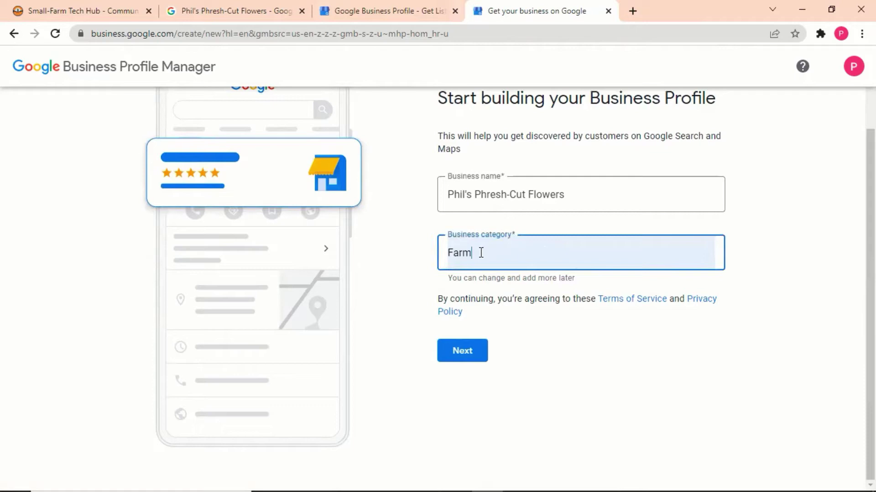
text(er)
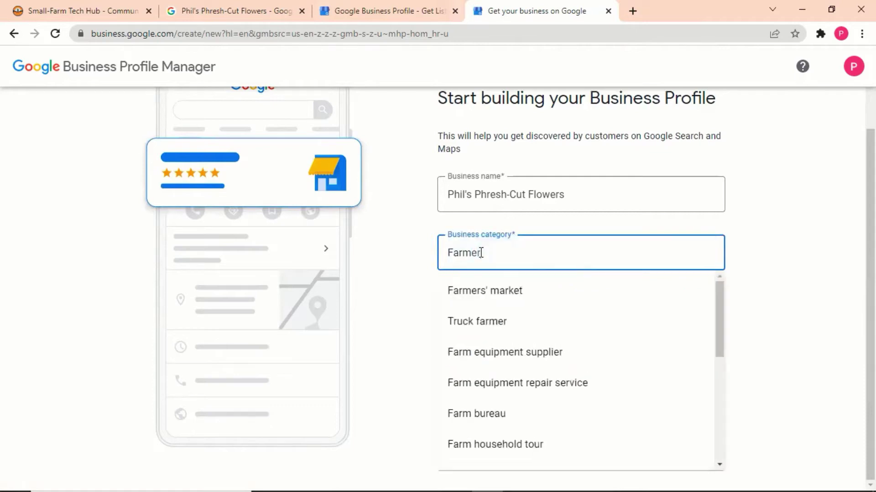
key(BackSpace)
key(BackSpace)
key(BackSpace)
key(BackSpace)
text(lower)
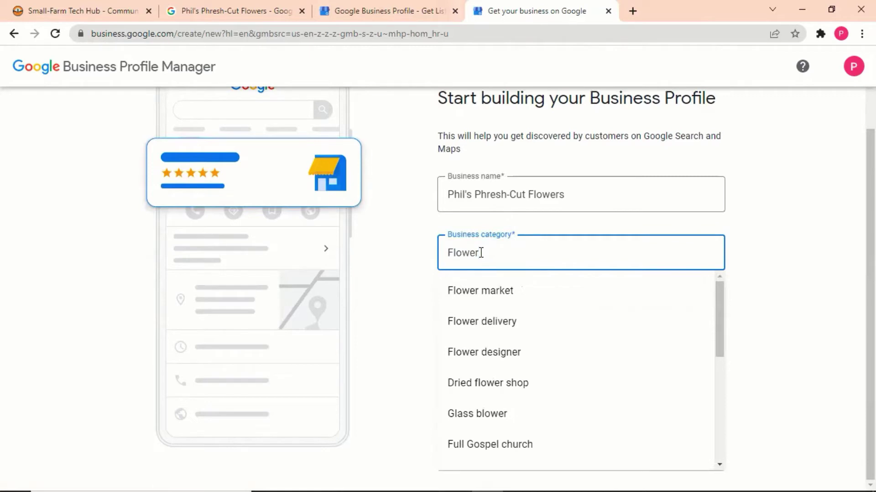
key(BackSpace)
key(BackSpace)
key(BackSpace)
key(BackSpace)
key(BackSpace)
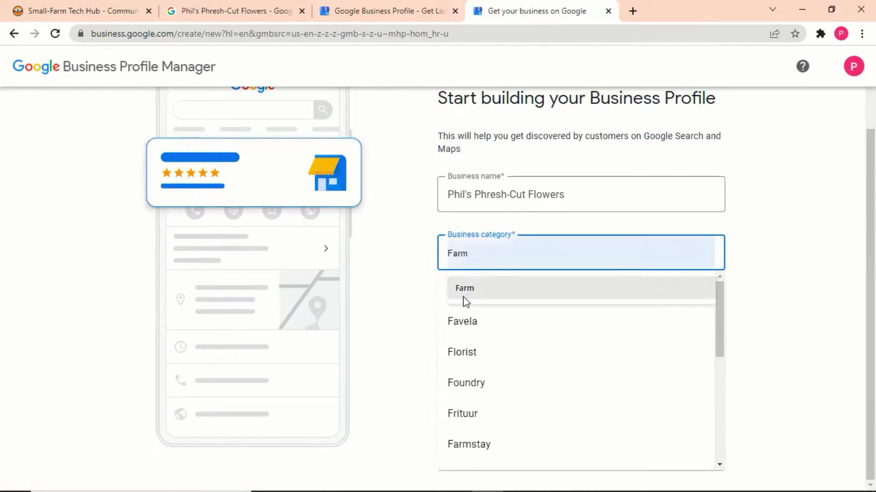
- Submit Farm as the business category and answer No to adding a location customers can visit
click(466, 292)
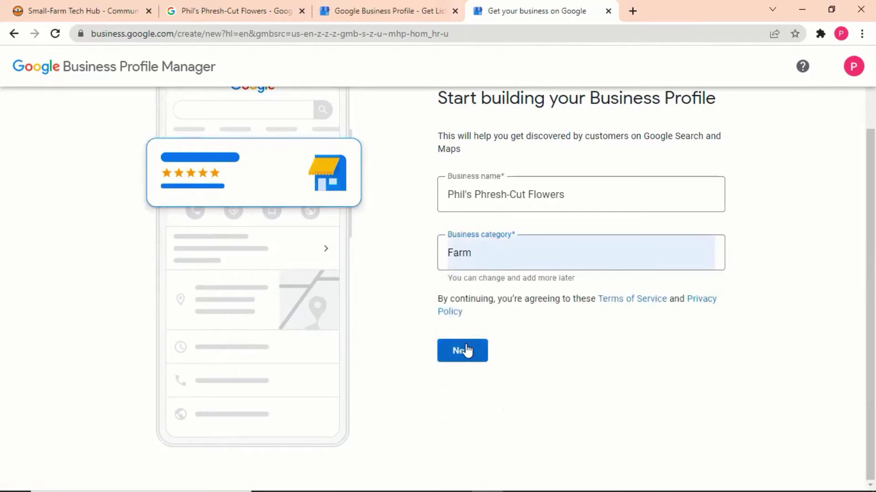
click(465, 352)
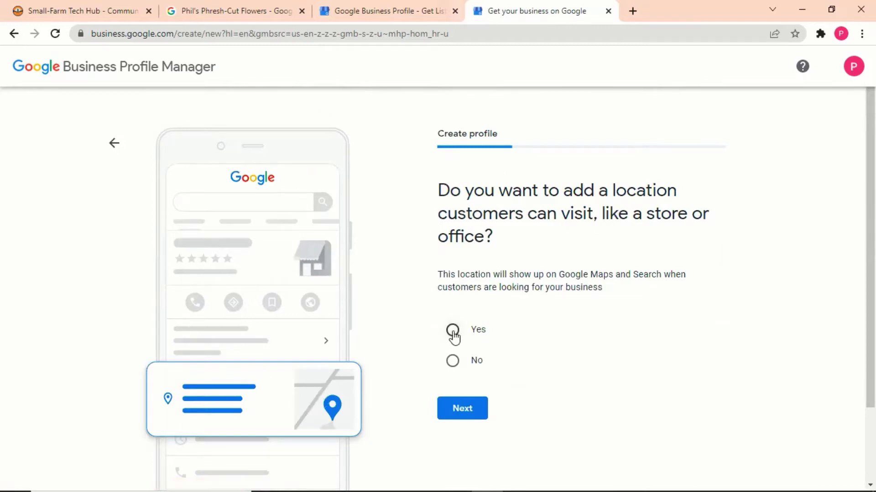
click(452, 360)
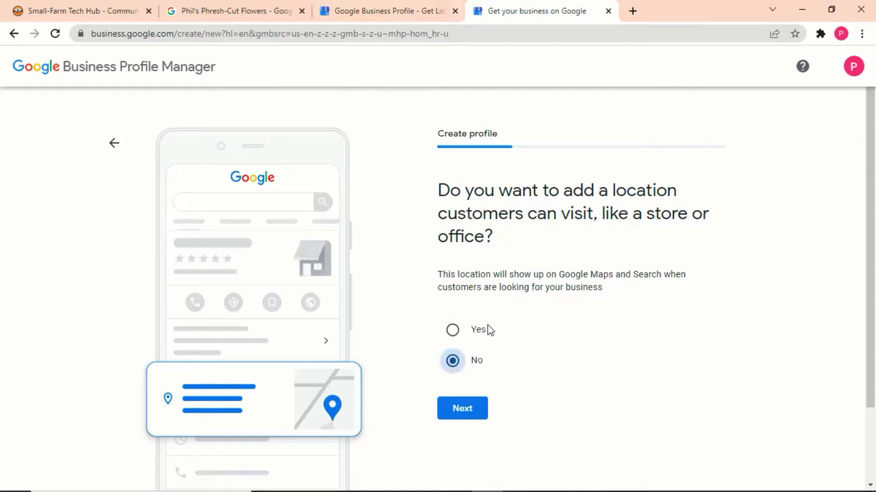
click(472, 416)
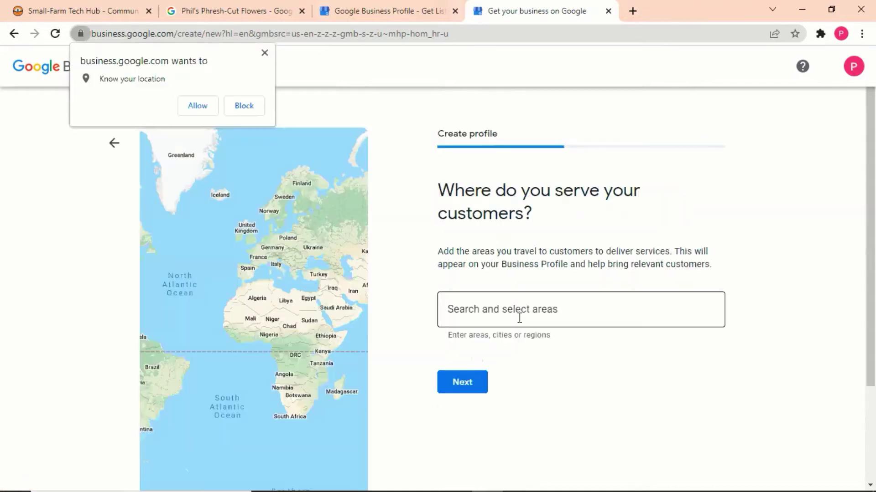
- Allow the site to know the location and select Oakland, Alameda County and San Francisco Bay Area as service areas
click(501, 314)
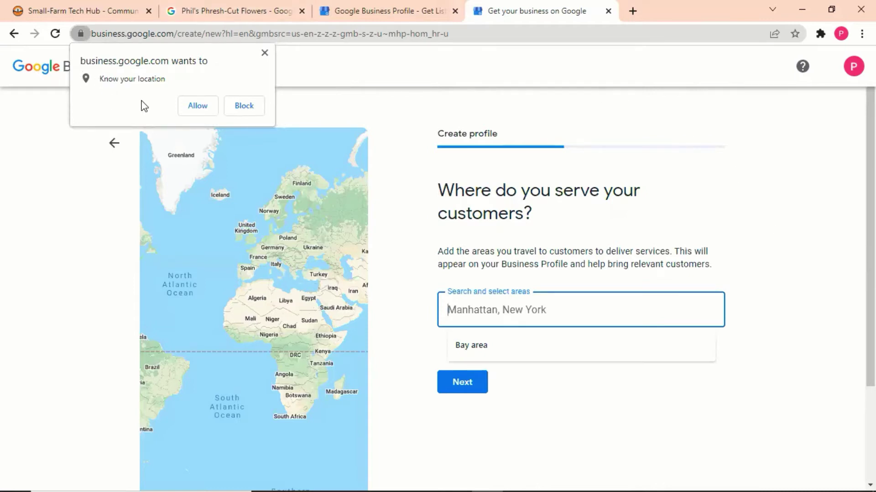
click(198, 109)
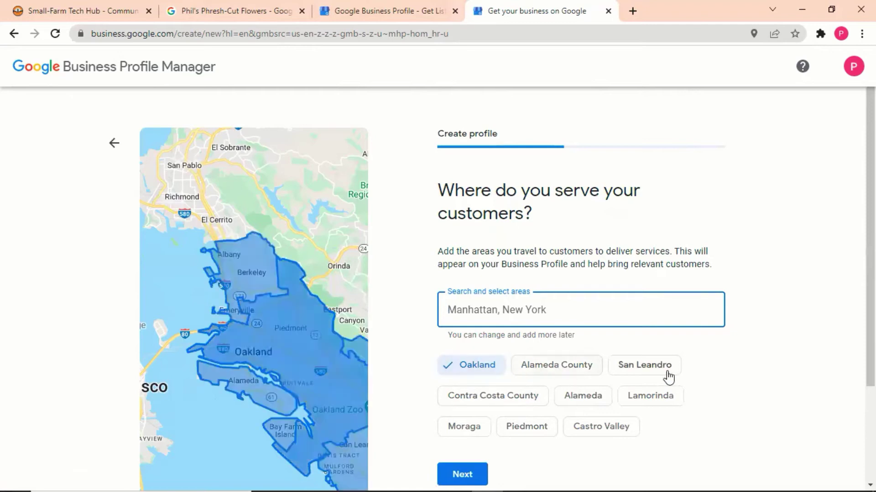
click(552, 365)
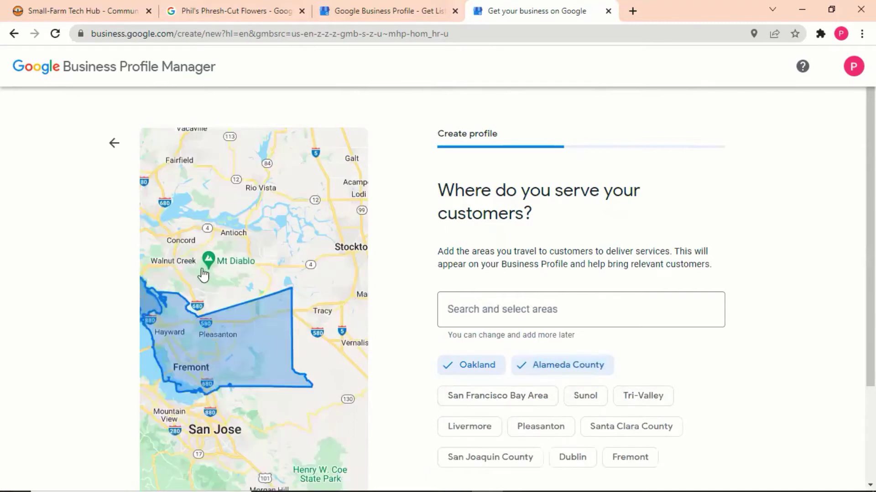
click(498, 396)
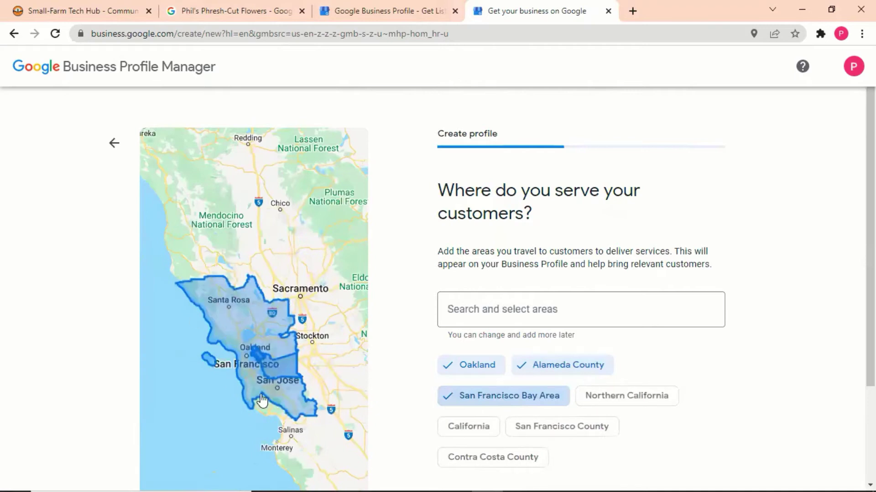
- Remove Oakland and Alameda County from the service areas and continue with only San Francisco Bay Area
click(468, 369)
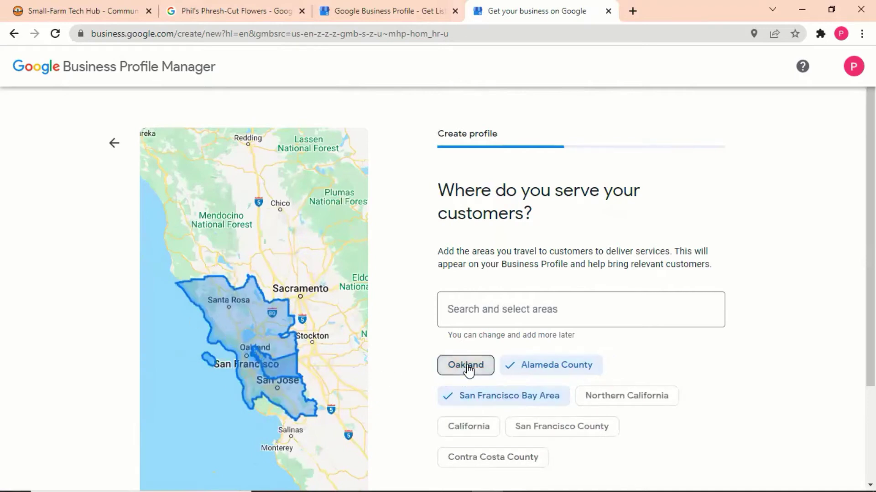
click(515, 367)
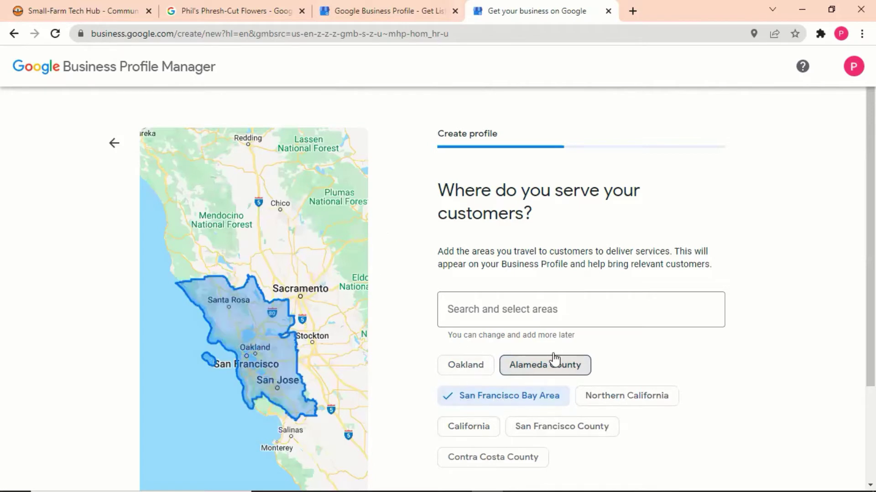
scroll(426, 409, down, 3)
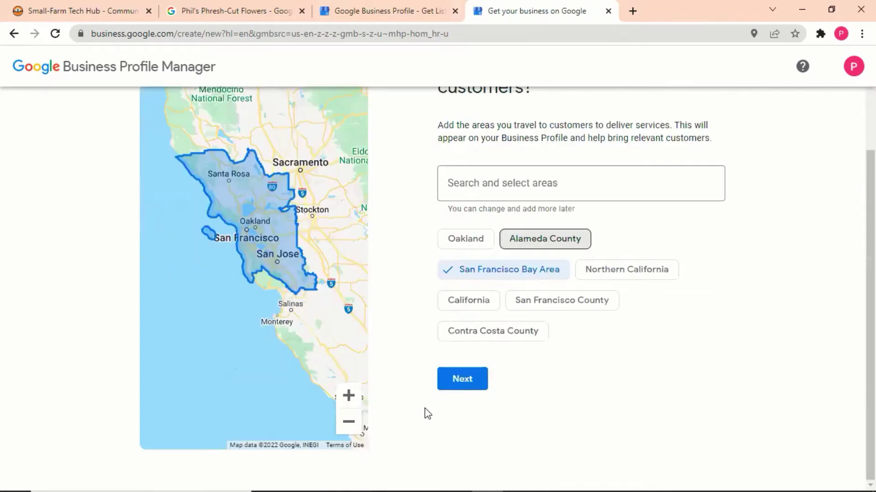
click(458, 377)
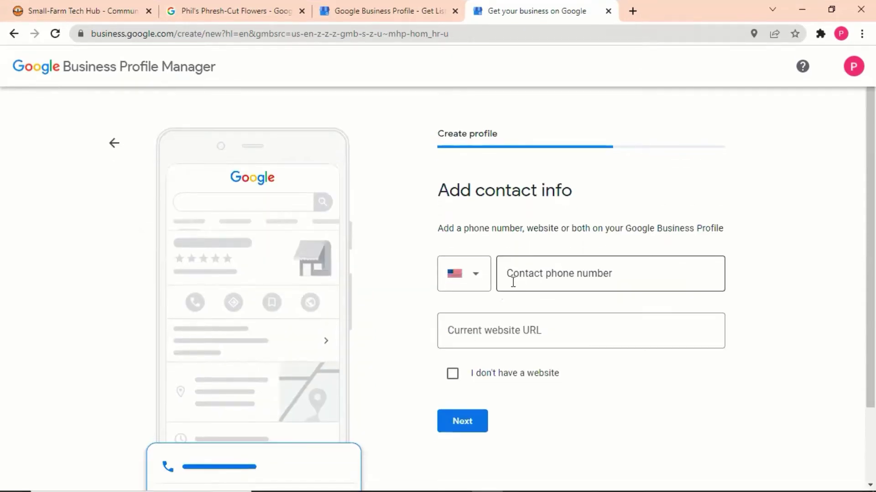
- Indicate in the contact info that the business doesn't have a website, without entering a phone number or URL
click(525, 274)
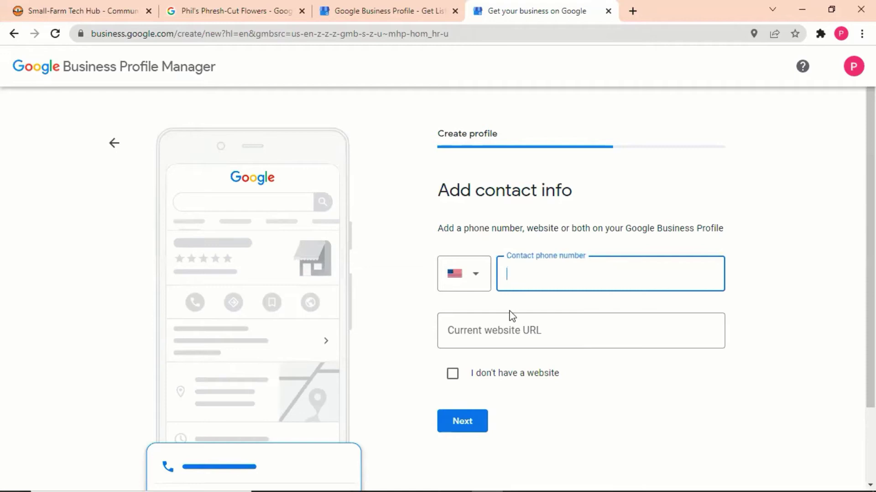
click(499, 332)
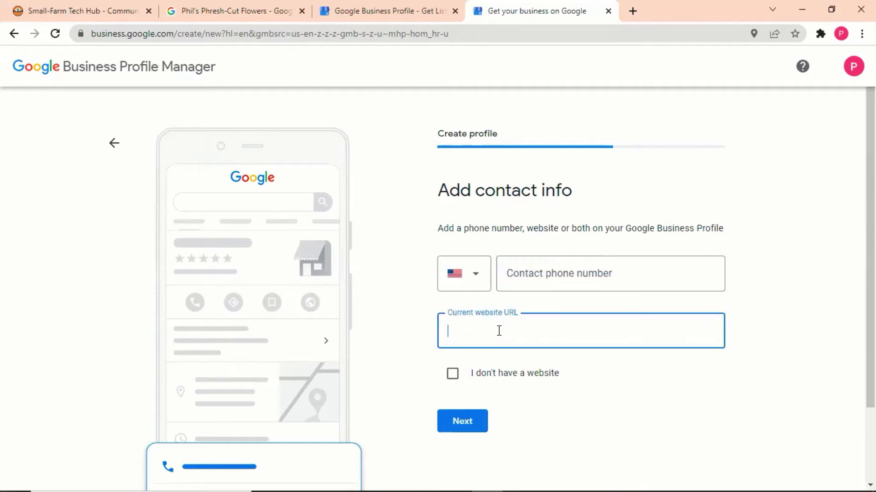
click(454, 375)
click(452, 377)
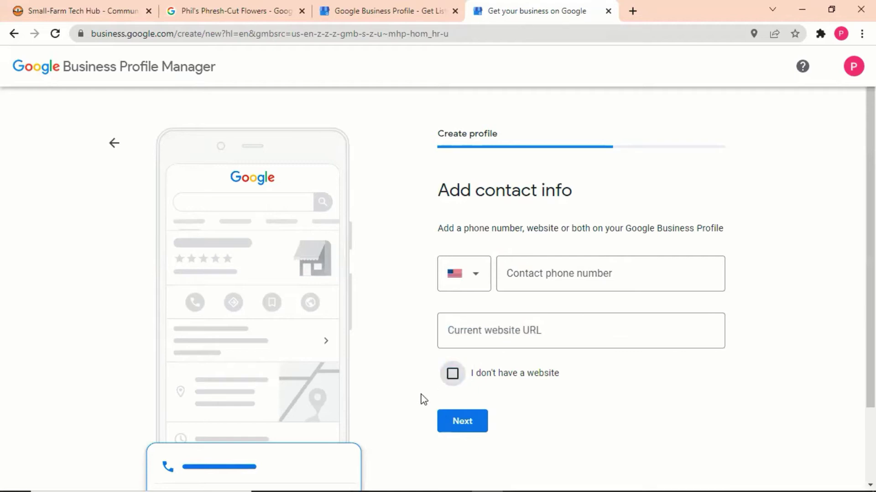
click(453, 375)
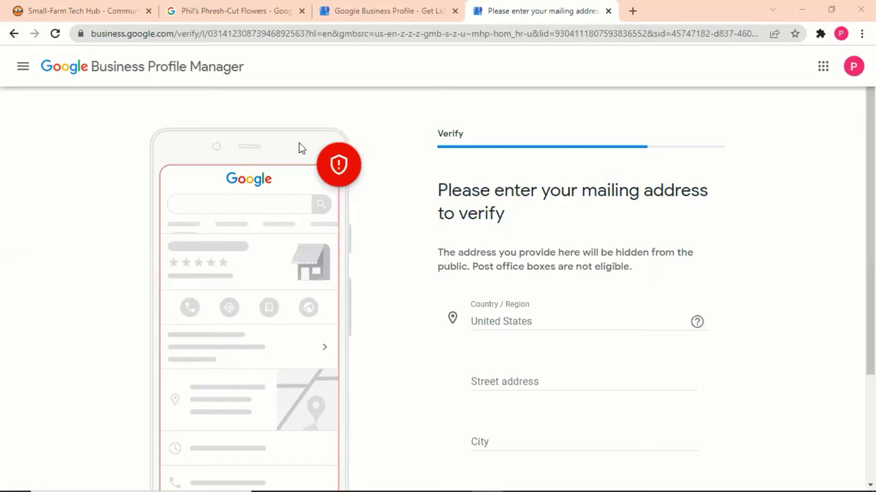
- Review the mailing address fields required for verification and go to the street address field
scroll(604, 228, down, 3)
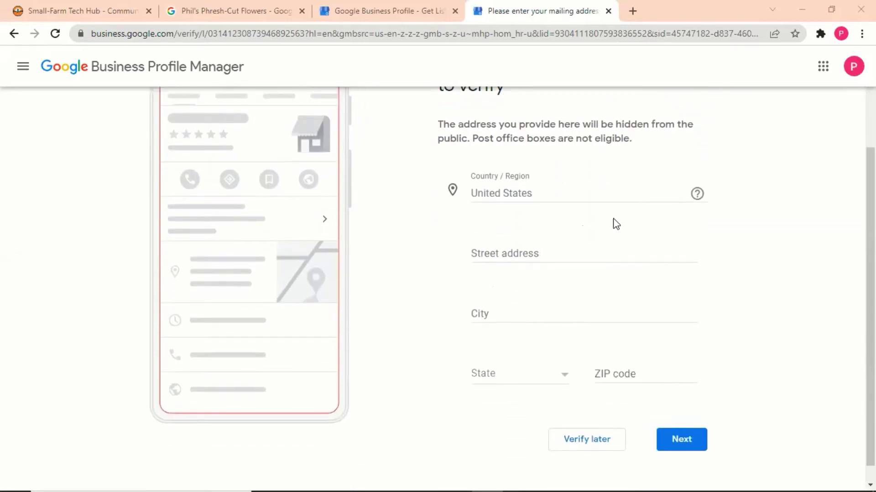
scroll(379, 212, up, 1)
scroll(380, 212, up, 2)
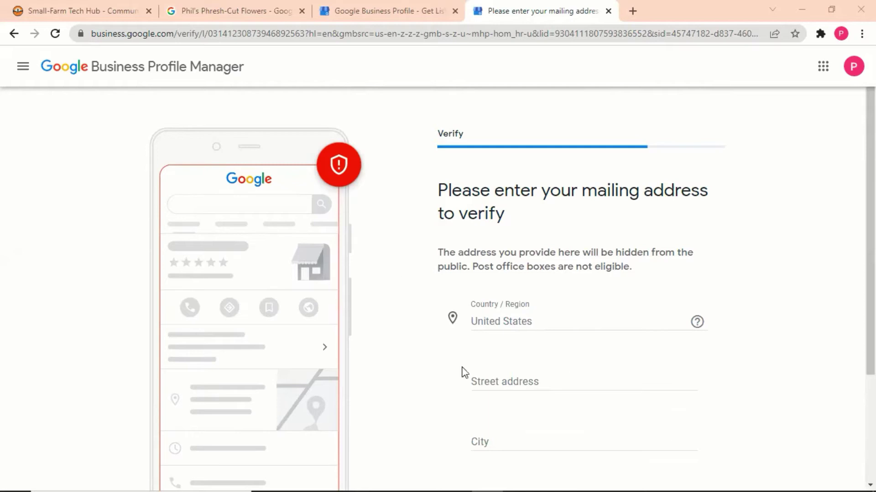
scroll(505, 369, down, 3)
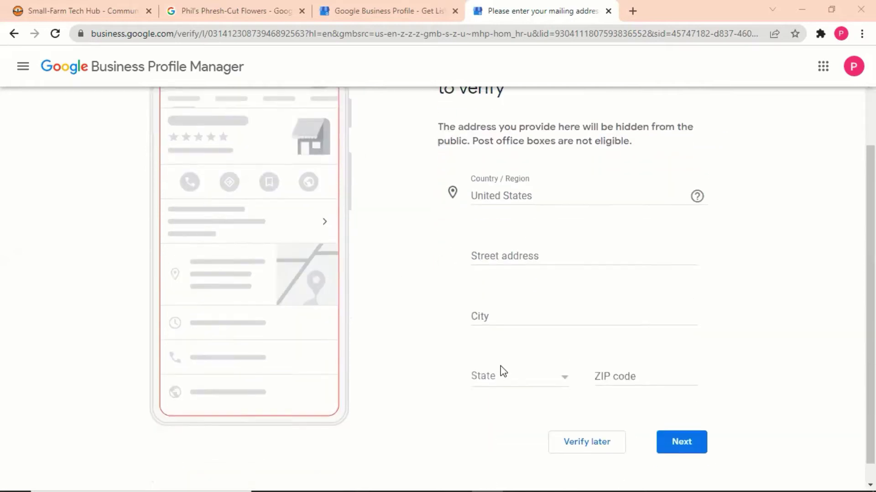
click(472, 251)
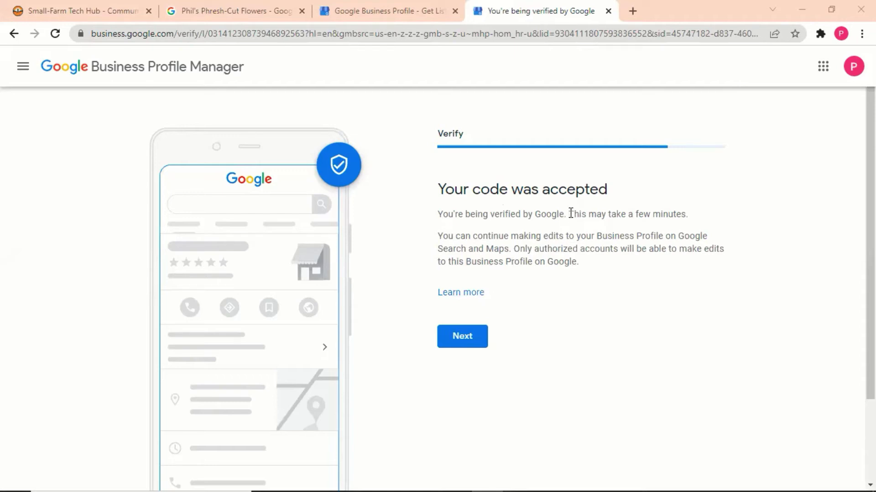
- Highlight the notice about how long verification takes and continue to the business hours
drag(569, 214, 688, 215)
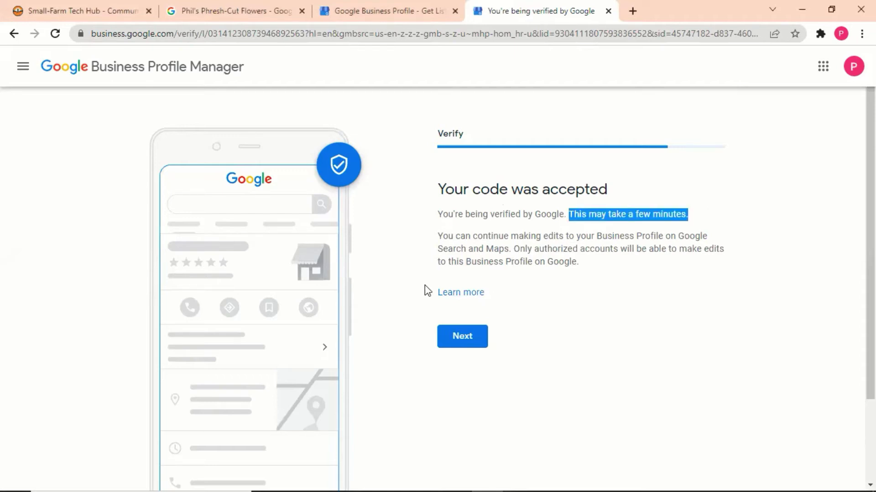
click(457, 336)
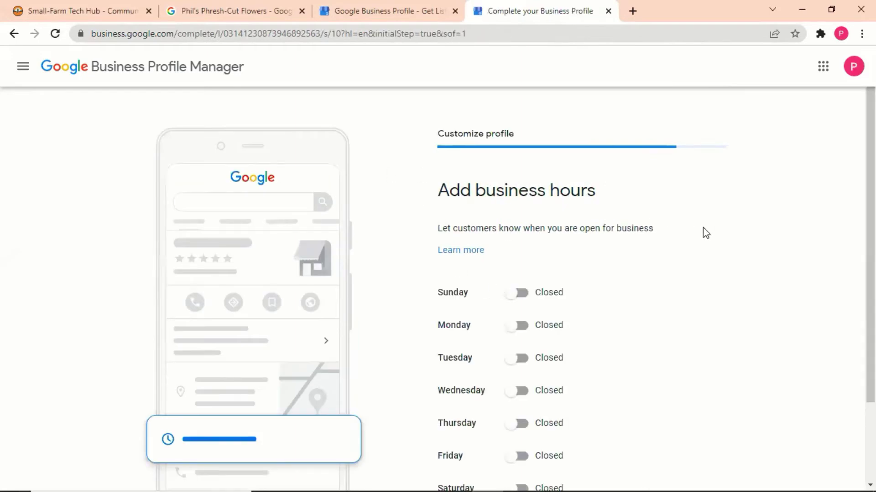
scroll(717, 261, down, 1)
scroll(717, 261, down, 1)
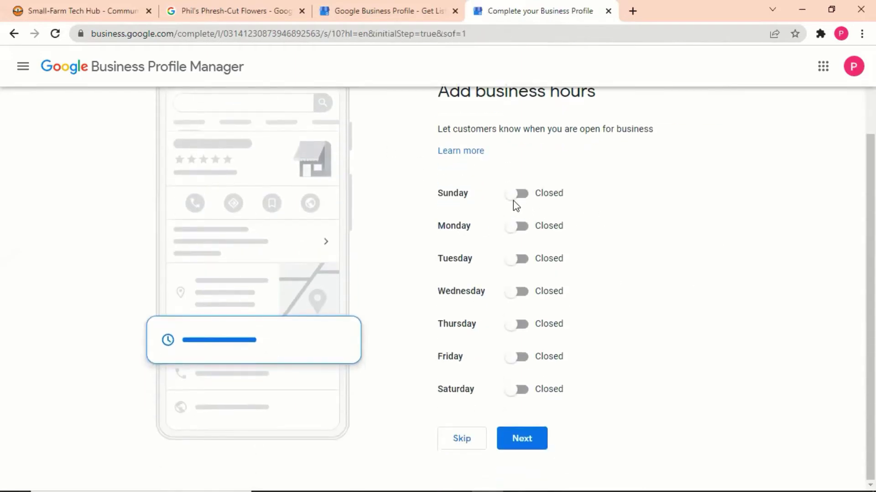
click(513, 227)
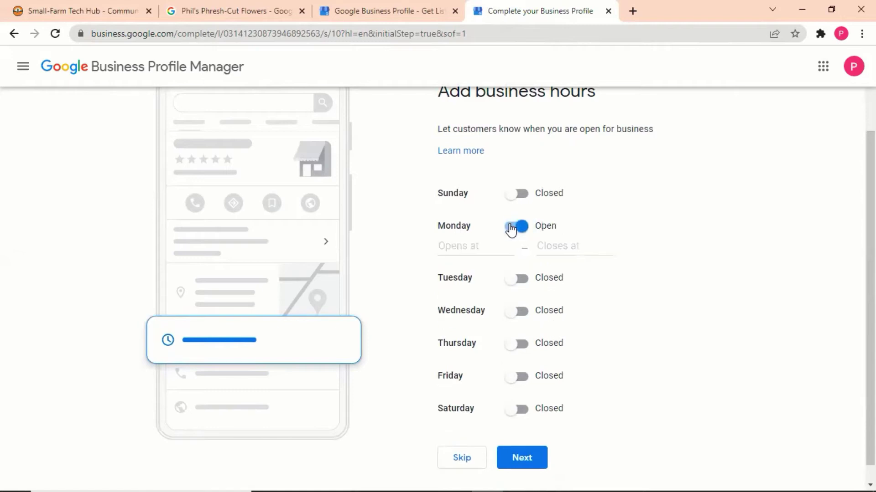
click(472, 248)
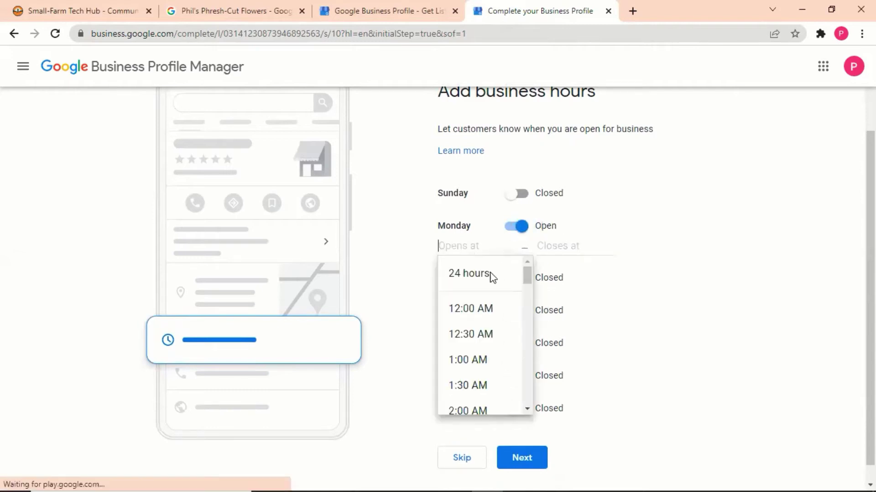
scroll(484, 356, down, 6)
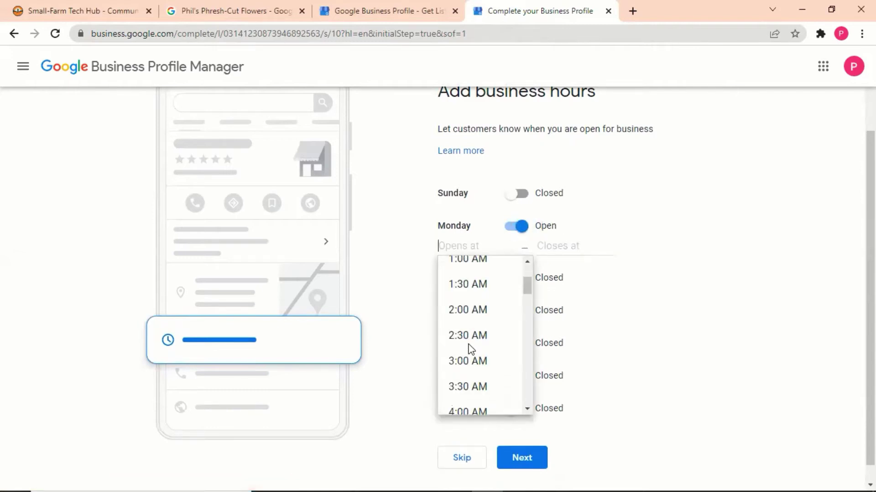
scroll(470, 375, up, 6)
scroll(457, 301, down, 6)
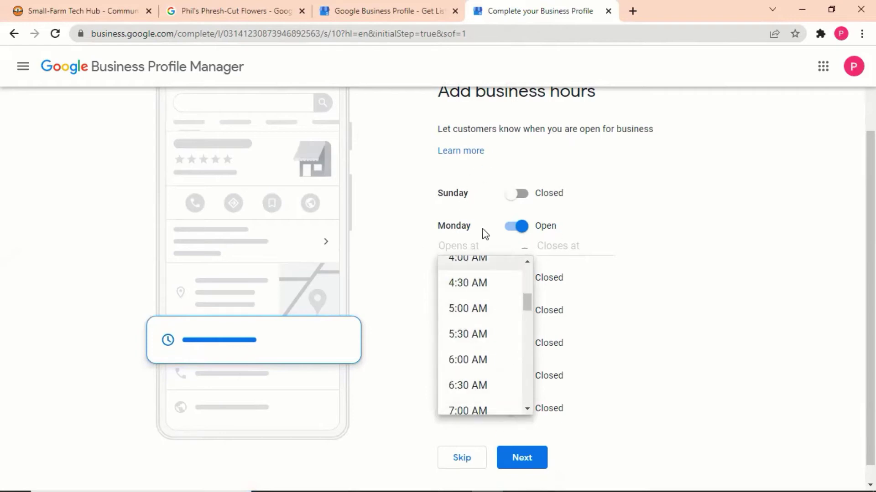
scroll(459, 366, down, 3)
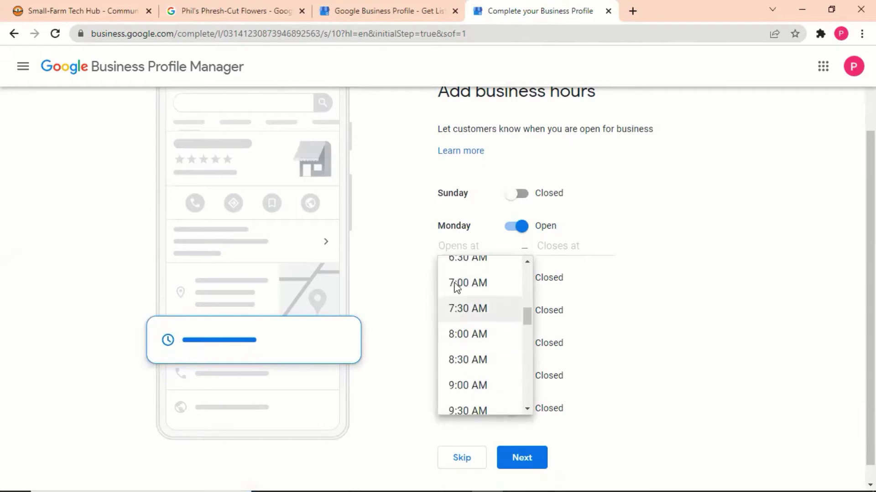
click(512, 227)
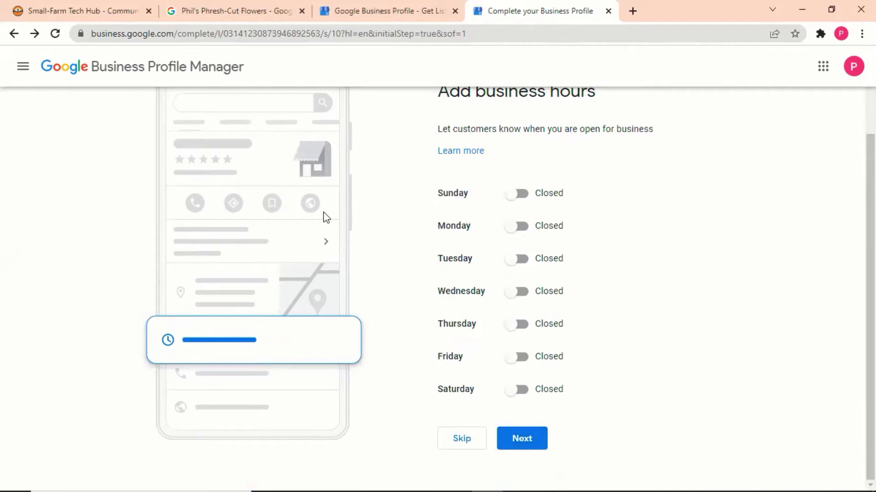
- Leave every day of the week marked as closed and continue past the business hours
scroll(671, 241, up, 2)
scroll(670, 240, down, 2)
click(516, 440)
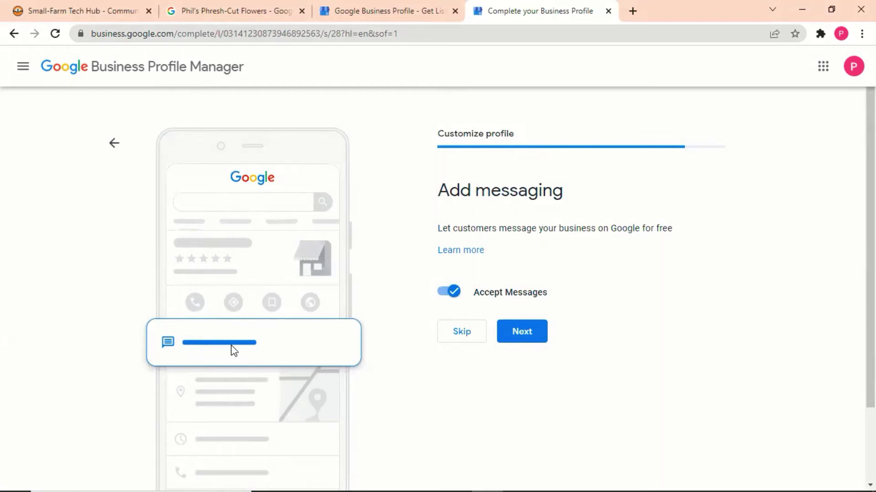
- Keep Accept Messages enabled for customer messaging and turn on call history, continuing to the business description
click(520, 336)
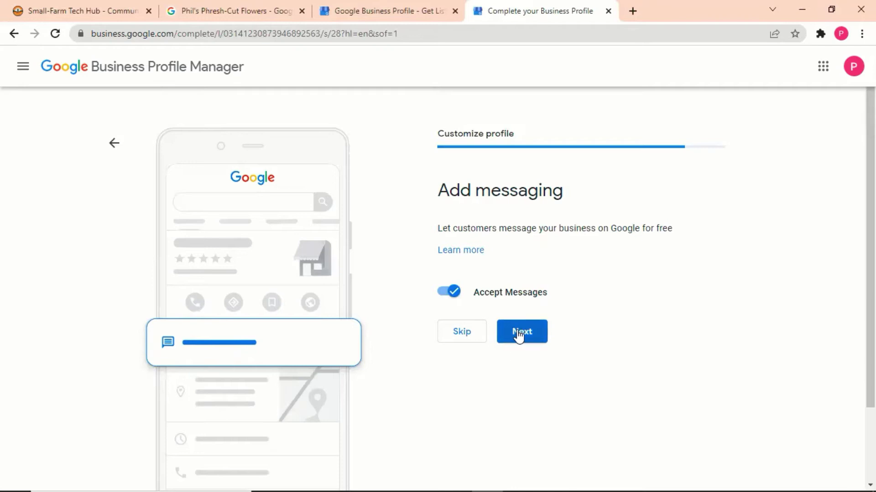
click(520, 336)
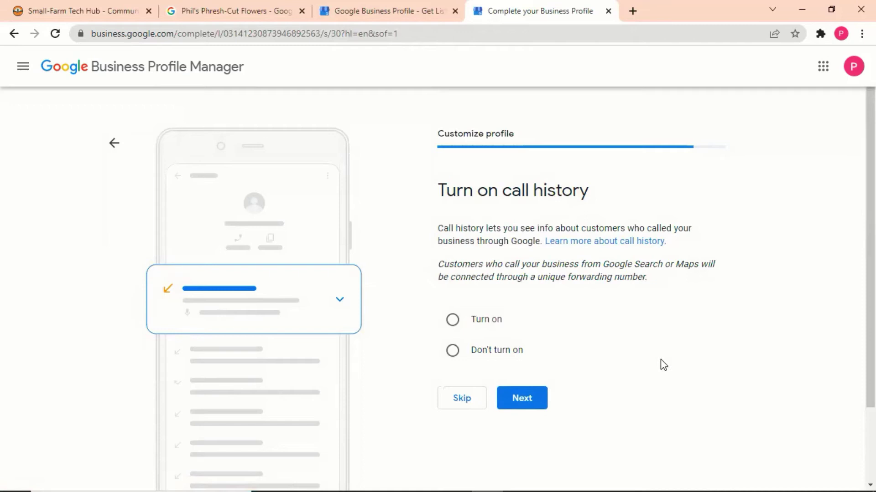
click(451, 321)
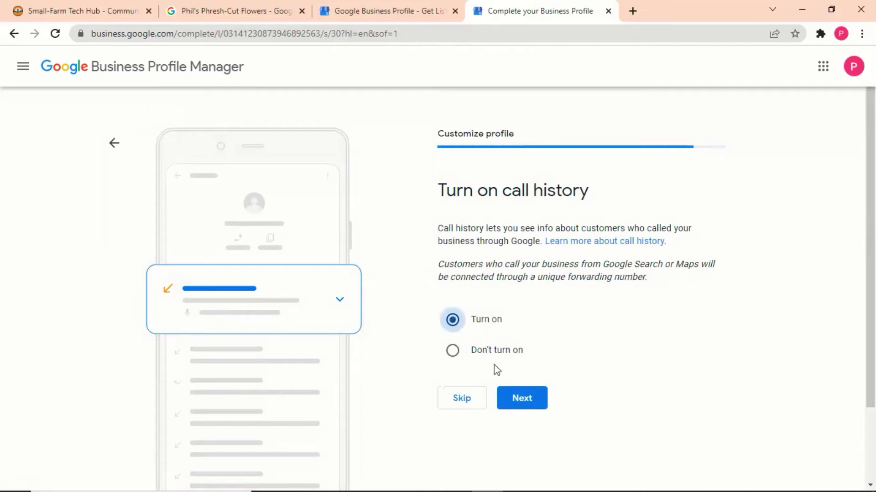
click(526, 409)
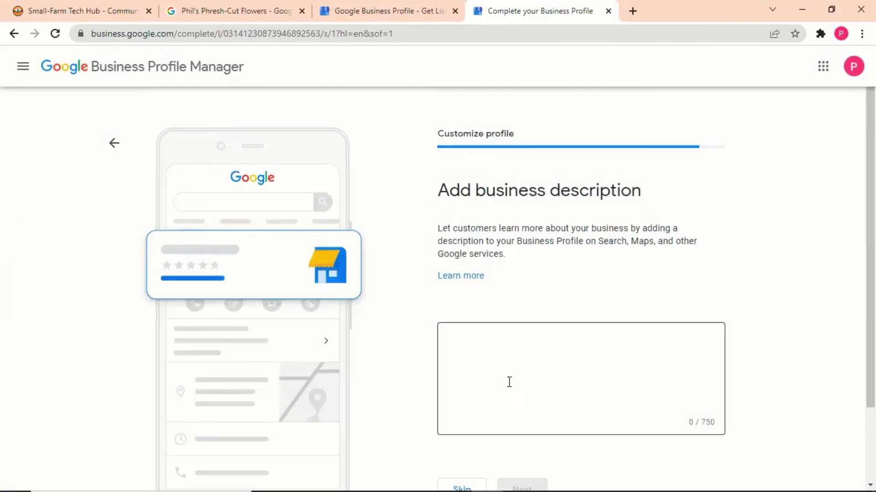
- Set the business description to "We provide the finest and freshest cut flowers to the Bay Area. We will be your bouquet all day!" and continue
click(489, 356)
text(We )
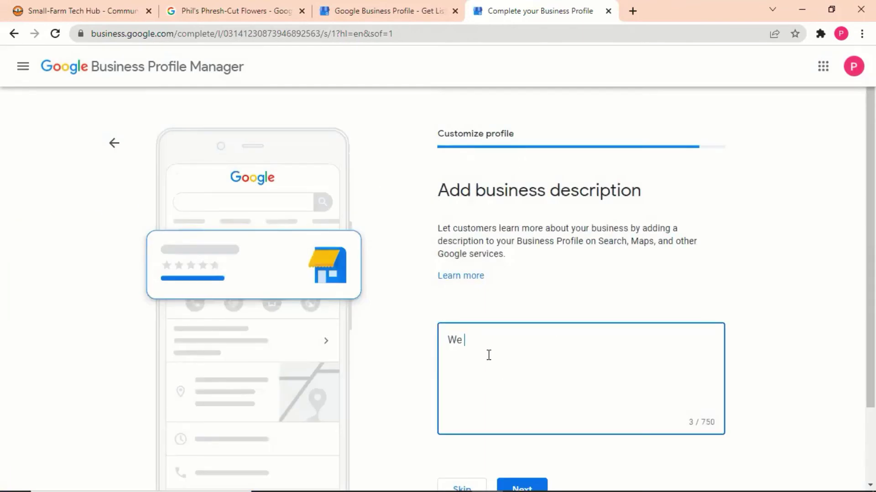
text(provide the finest and fr)
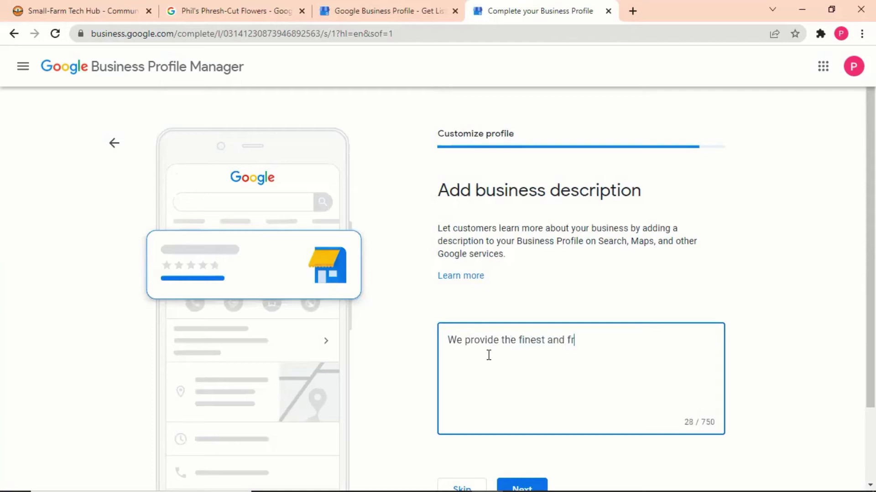
text(eshest cut-flowers t)
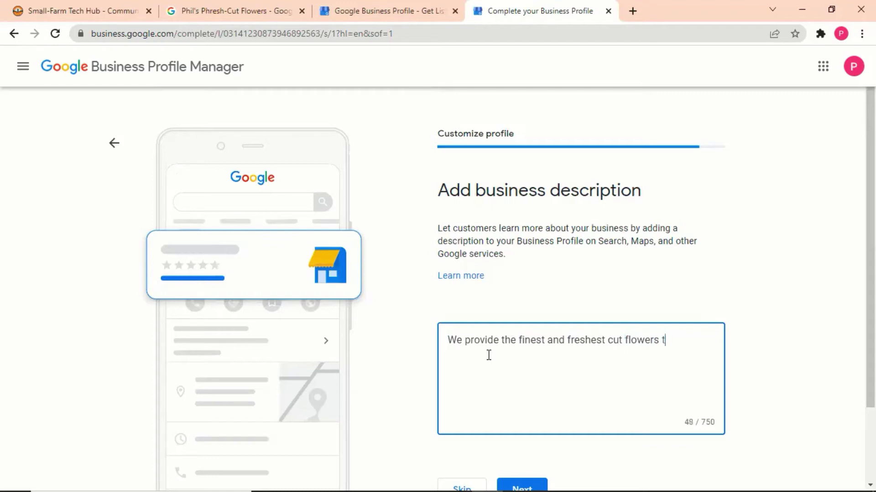
text(o the bay)
key(BackSpace)
key(BackSpace)
key(BackSpace)
text(Bay Area. )
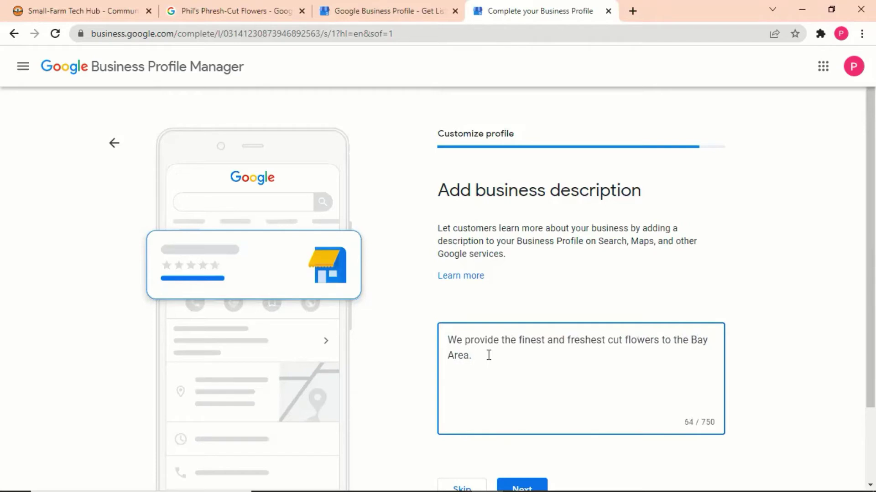
text(We will be your bouque)
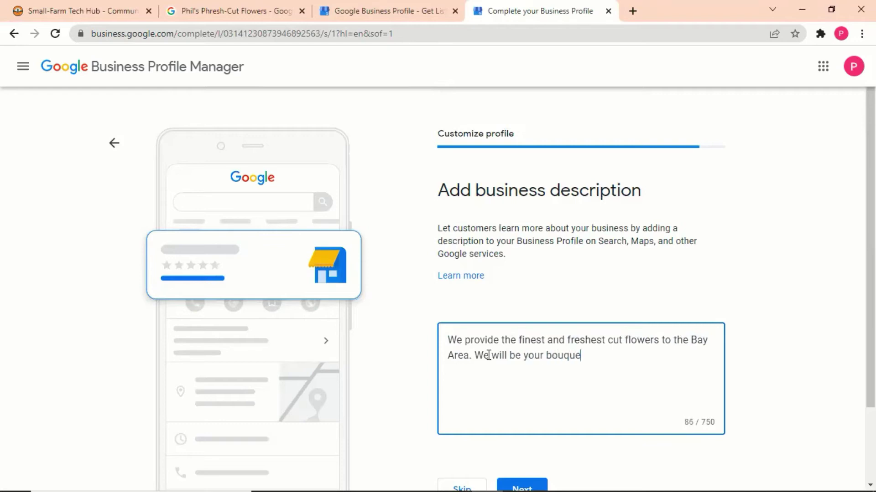
text(t all day!)
scroll(615, 394, down, 1)
scroll(615, 395, down, 1)
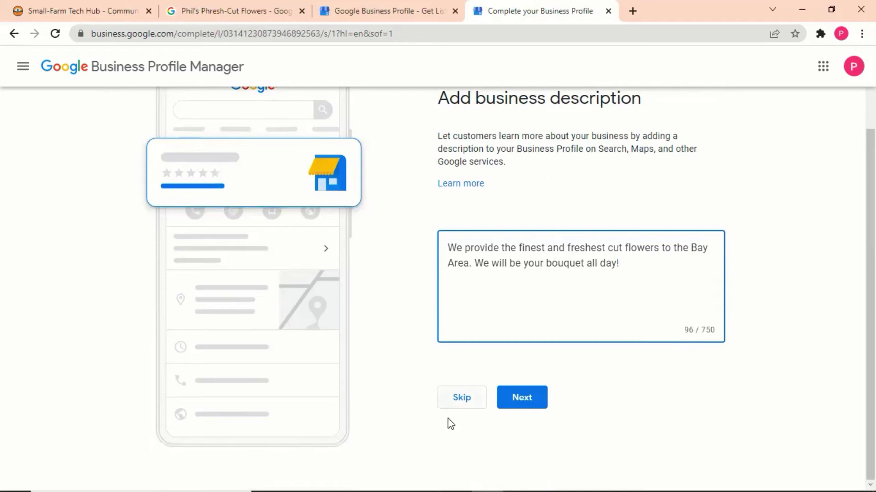
click(515, 397)
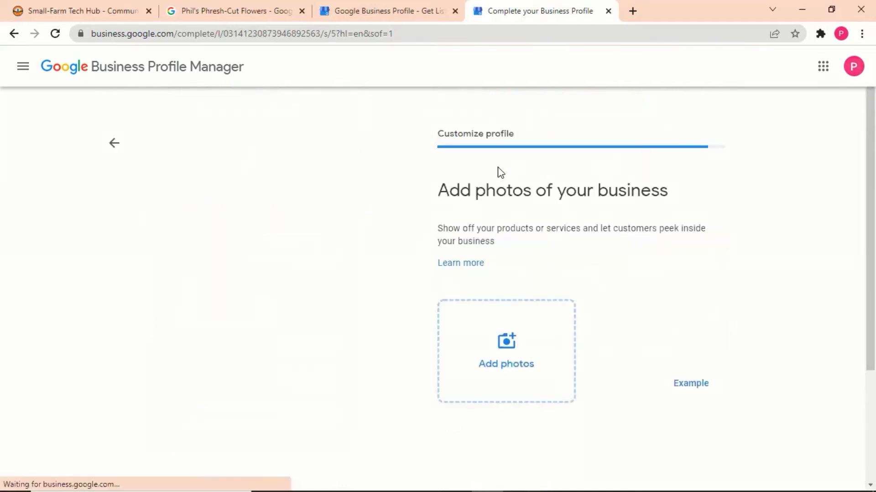
- Skip adding business photos and claiming the $500 free advertising credit, and finish customizing the profile
scroll(518, 251, down, 3)
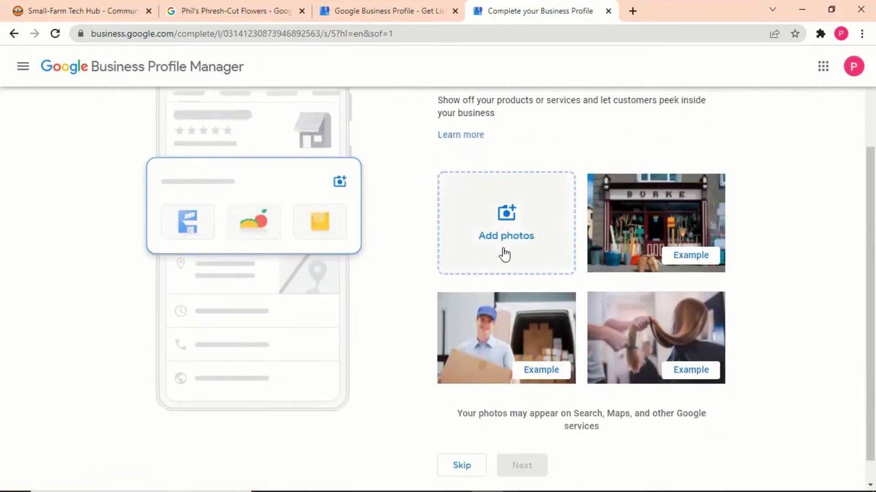
scroll(504, 254, up, 3)
scroll(502, 319, down, 3)
scroll(521, 411, up, 3)
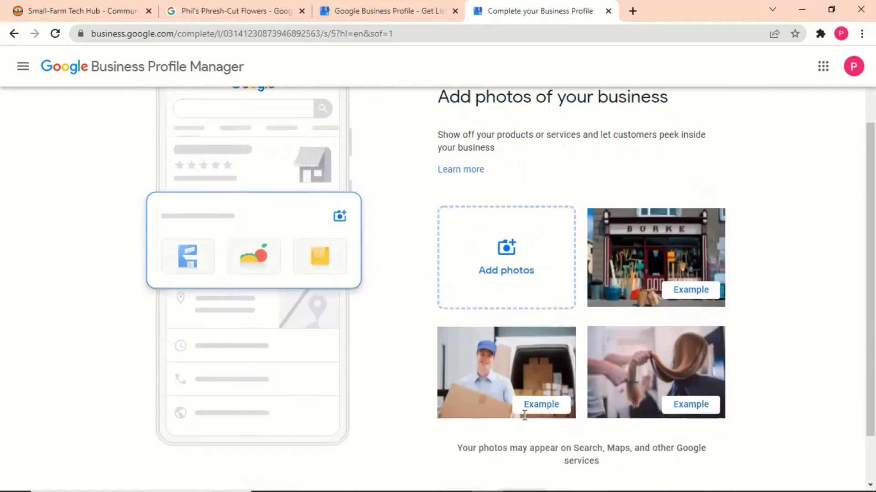
scroll(499, 220, down, 3)
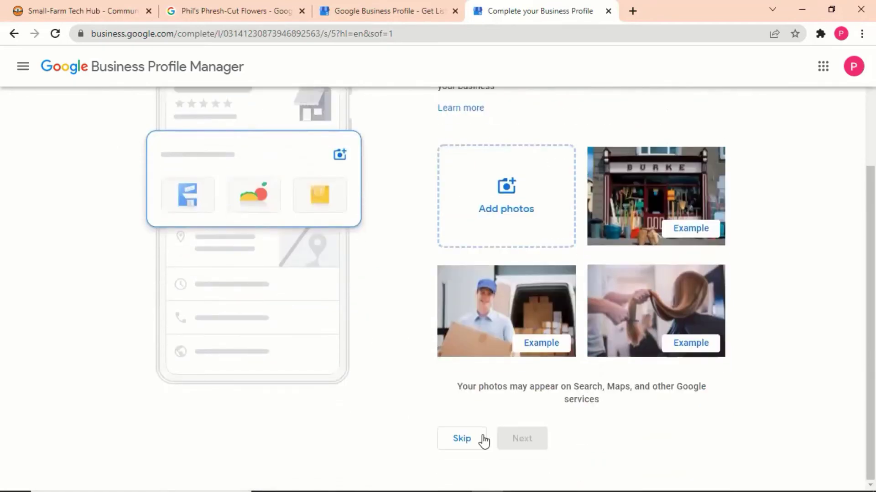
click(454, 441)
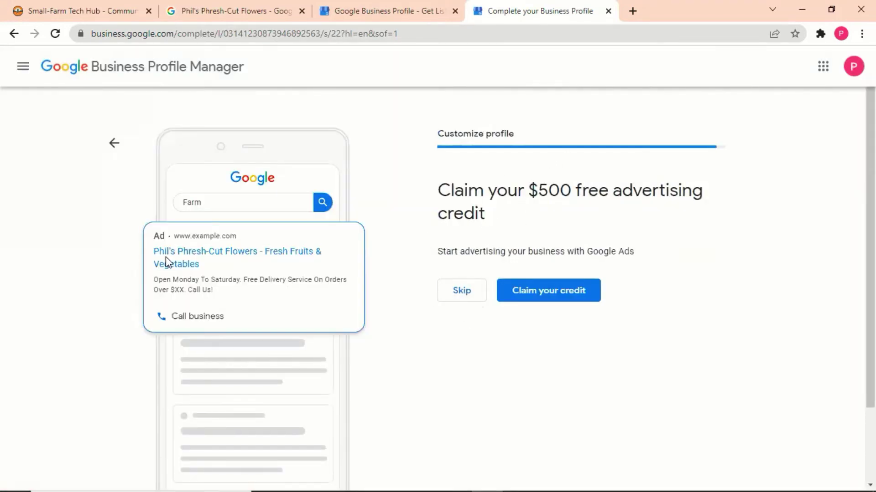
click(464, 292)
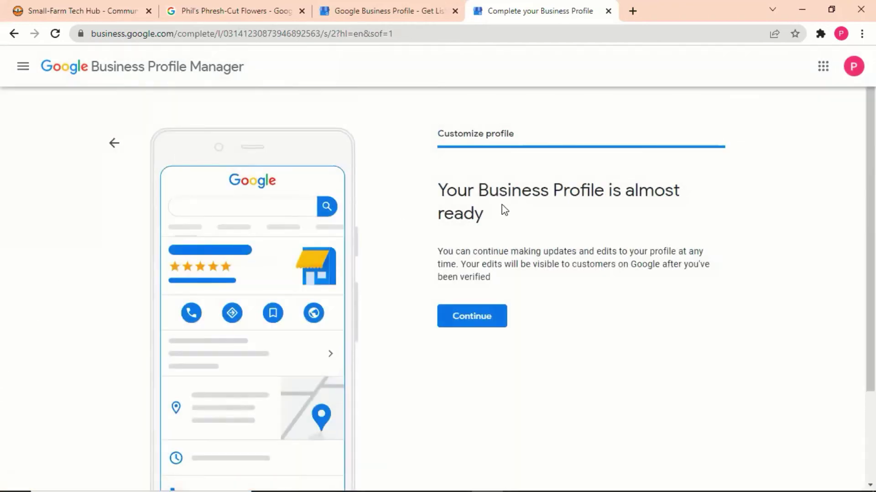
click(479, 320)
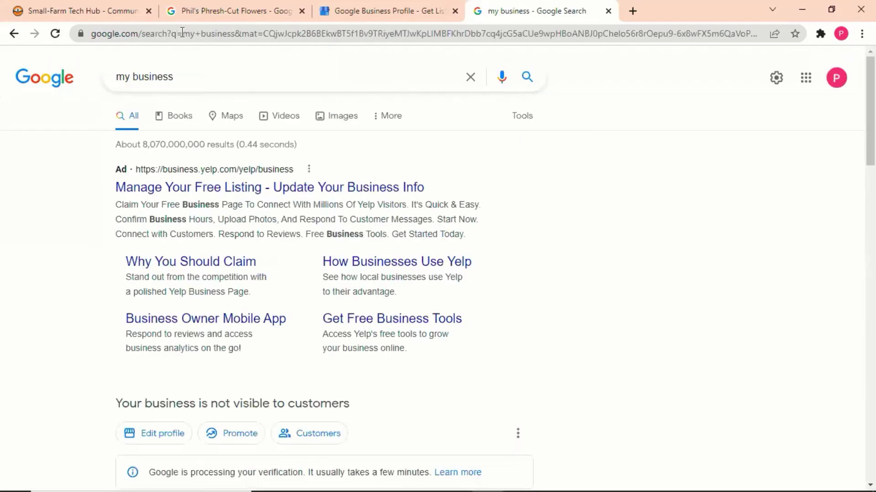
- Examine the Phil's Phresh-Cut Flowers listing, its verification notice and management options in the "my business" search results
click(343, 14)
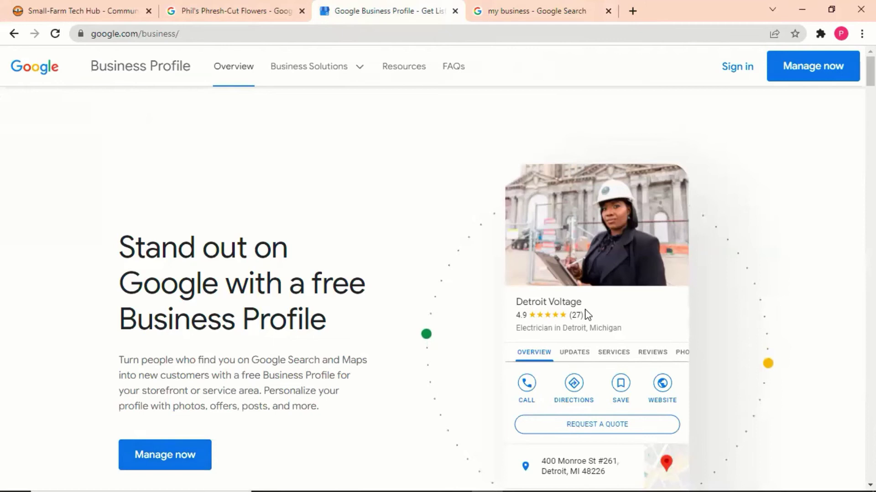
key(ctrl+Tab)
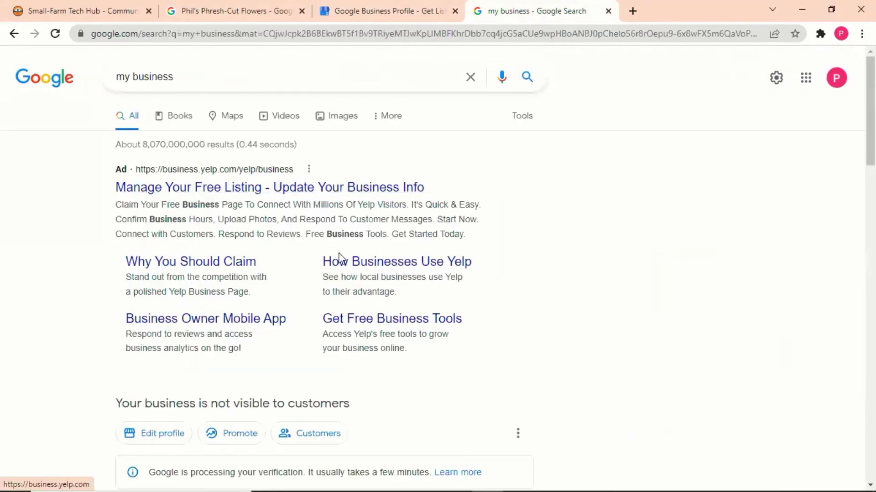
scroll(277, 280, down, 3)
scroll(87, 314, down, 3)
scroll(111, 287, up, 1)
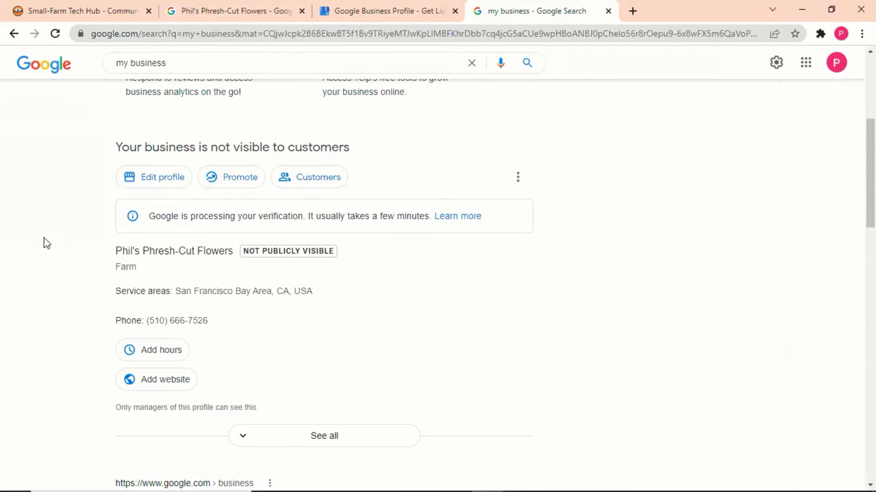
scroll(44, 238, up, 1)
scroll(44, 243, up, 4)
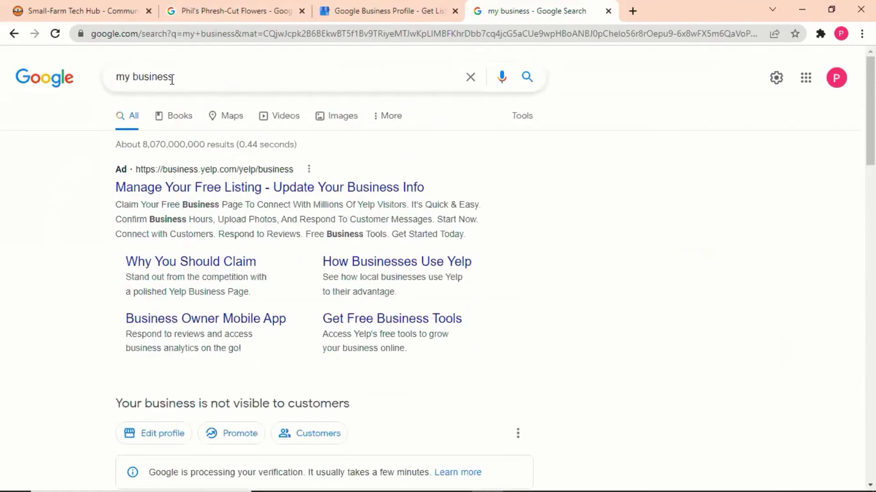
click(181, 79)
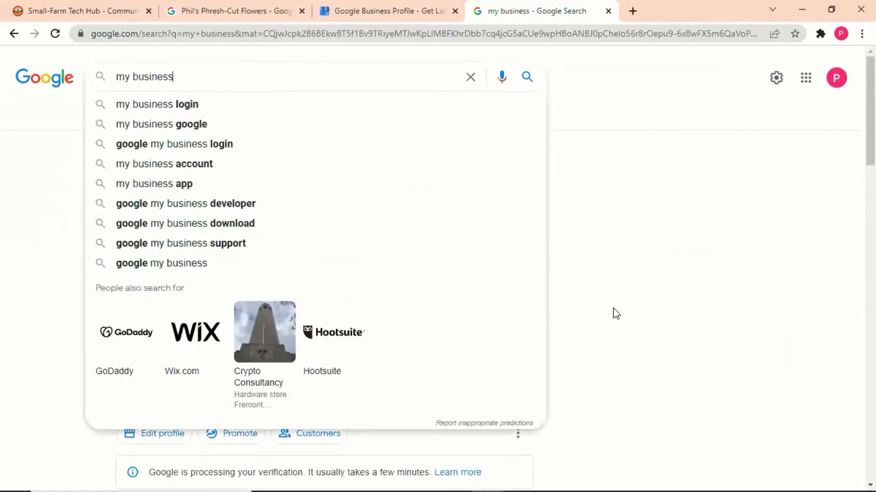
click(672, 85)
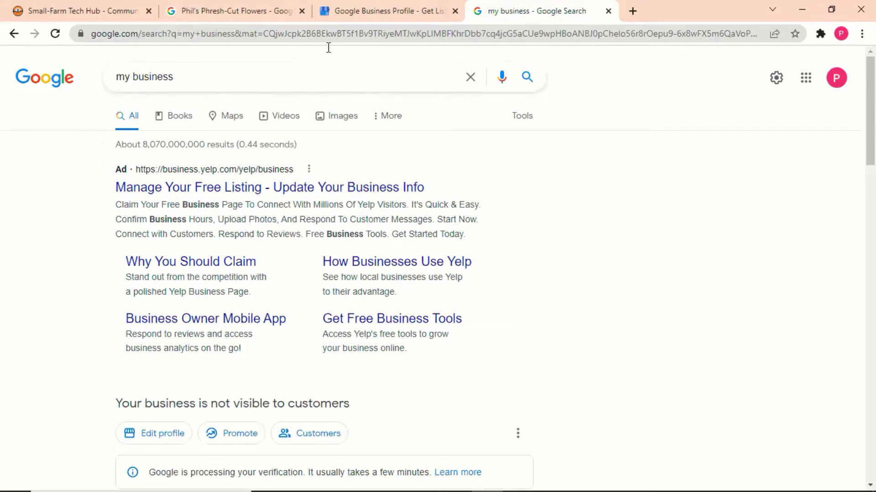
- Check which Google account is signed in and open Business Profile from the Google apps
click(834, 75)
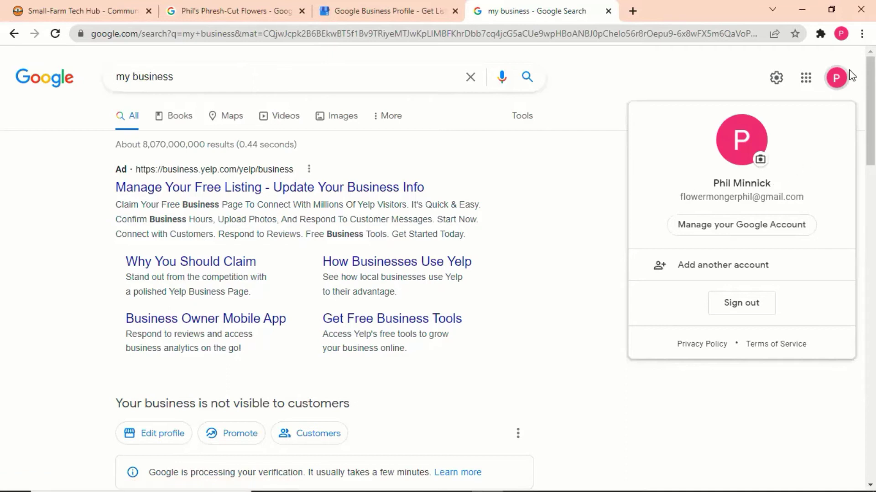
click(806, 83)
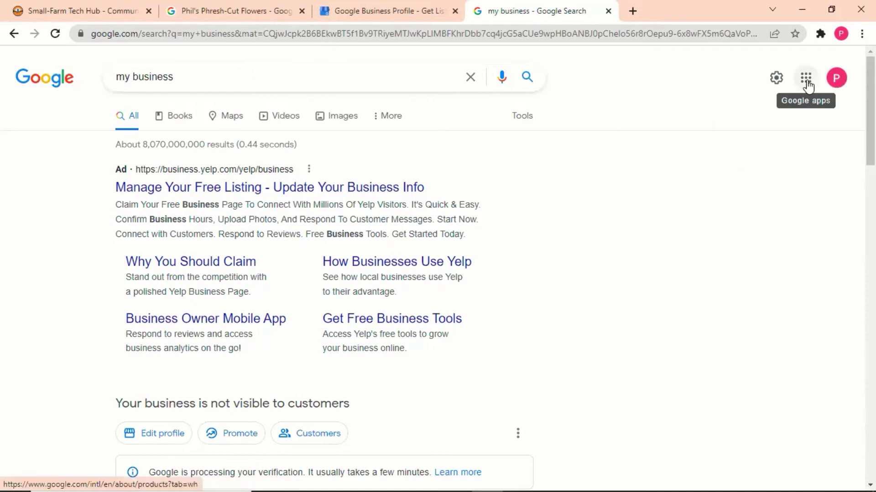
click(806, 82)
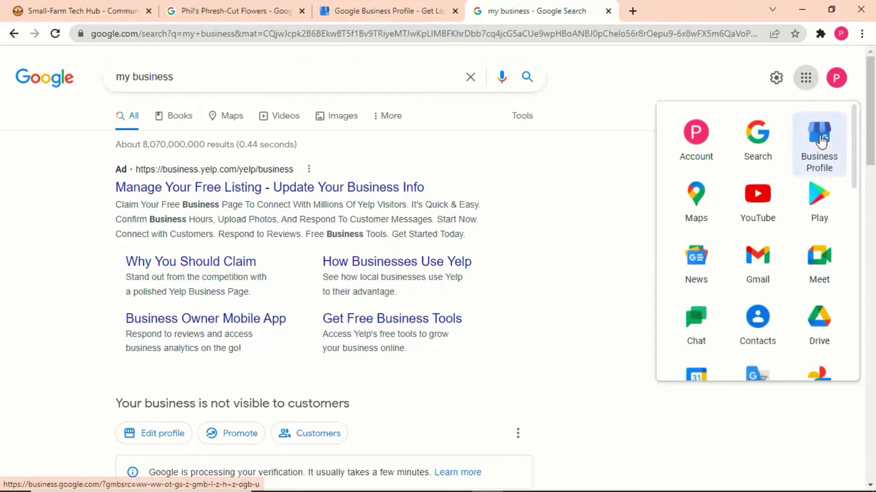
click(820, 139)
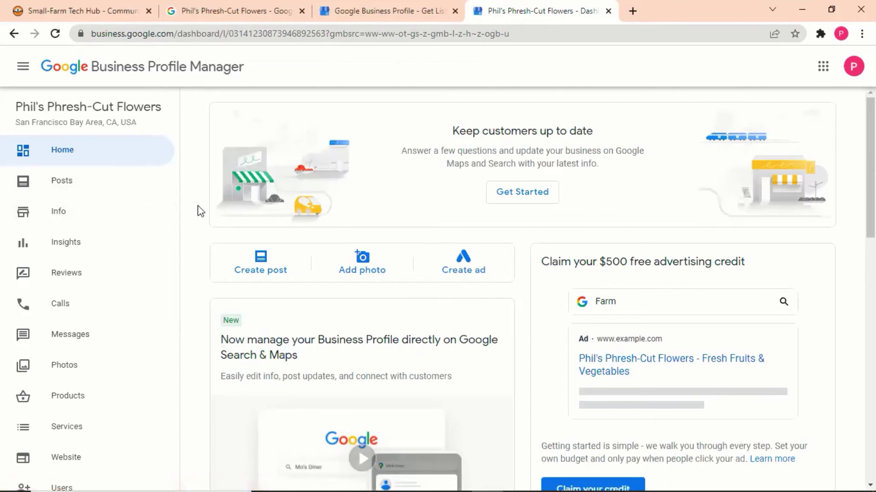
- Review the Posts and Info pages of Phil's Phresh-Cut Flowers and the other management sections available, such as Products and Website
click(58, 184)
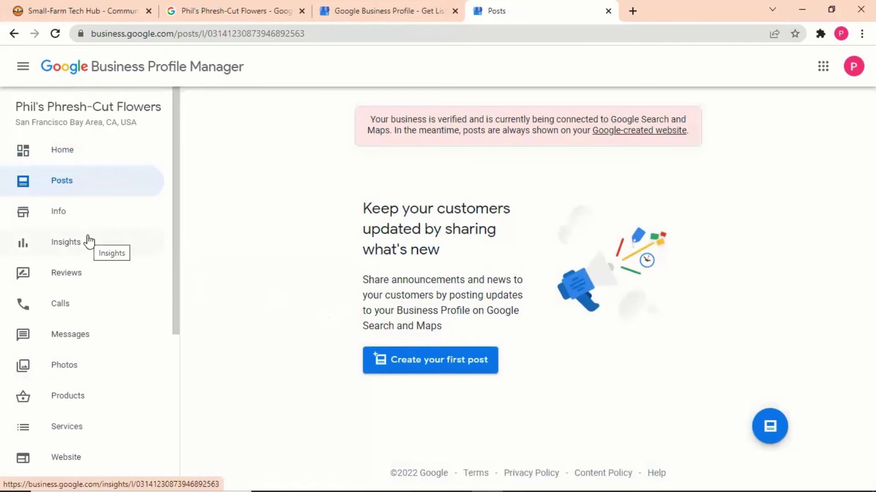
click(52, 217)
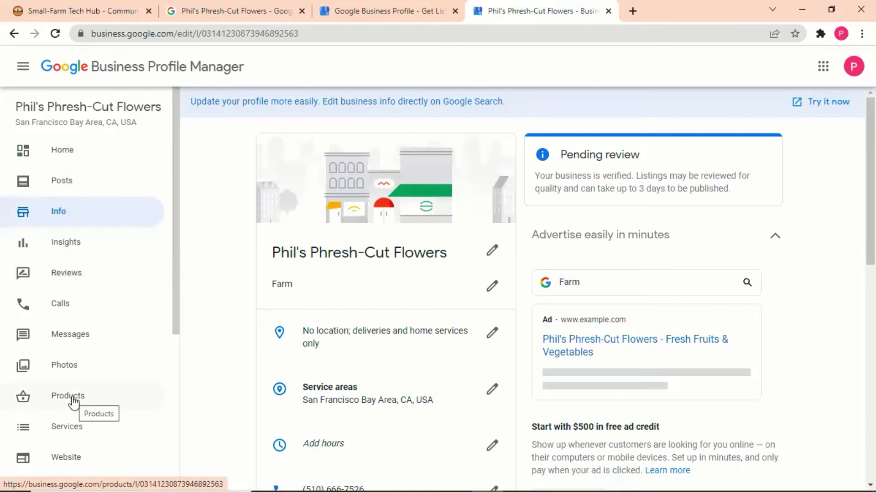
scroll(74, 424, down, 3)
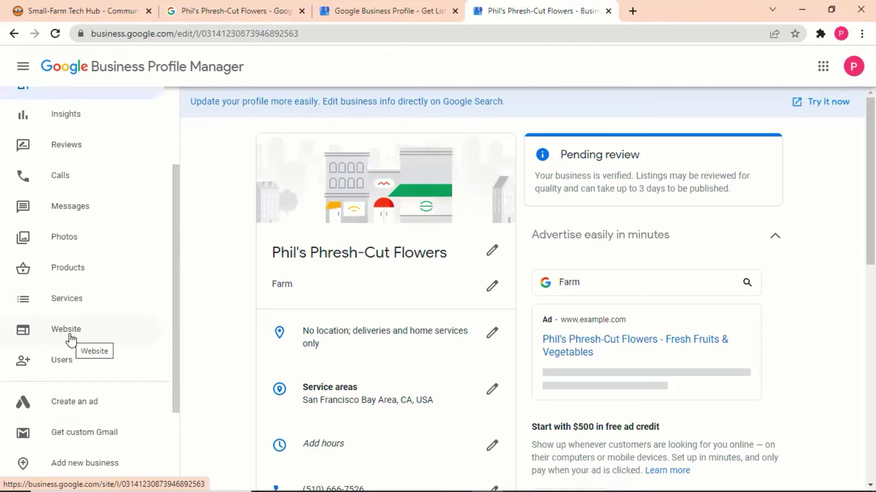
scroll(70, 339, up, 2)
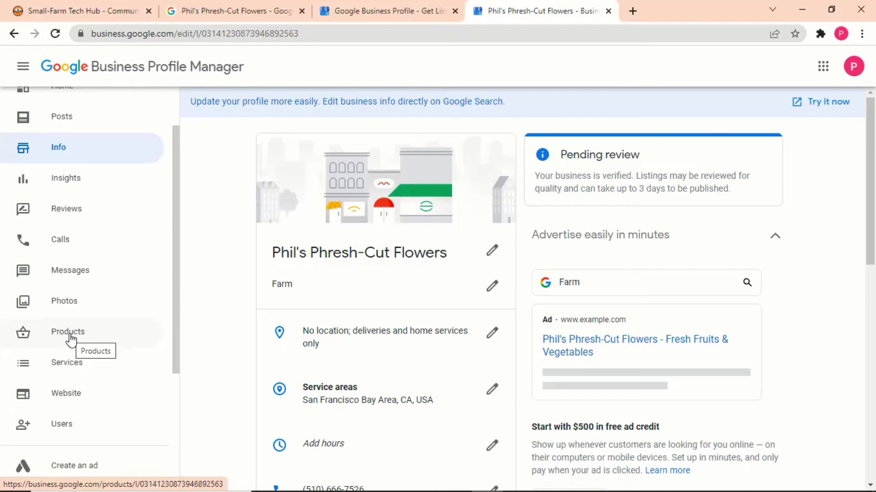
scroll(70, 340, up, 2)
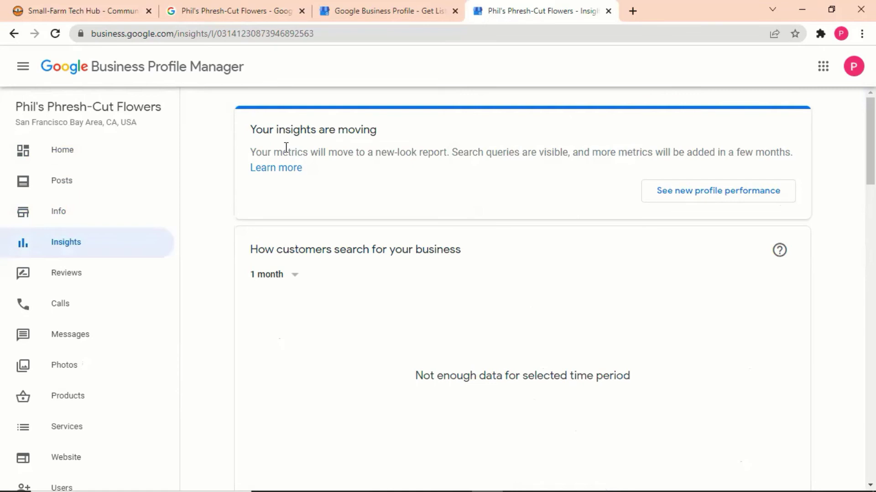
- Search Google again for "Phil's Phresh-Cut Flowers" and look through the results for the new business listing
click(176, 11)
triple_click(251, 74)
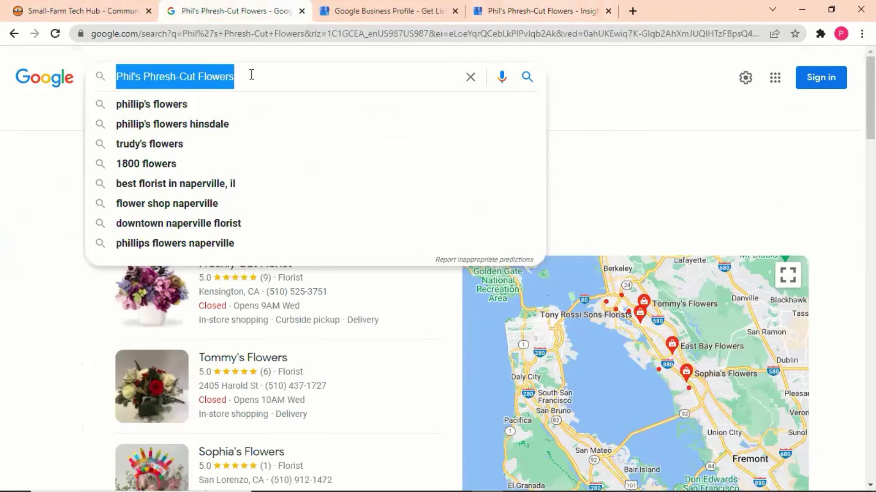
click(254, 76)
click(274, 78)
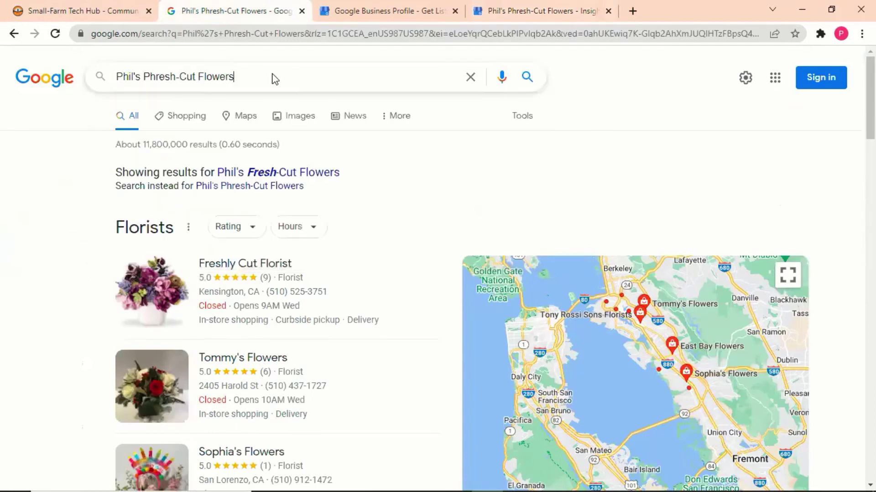
key(Return)
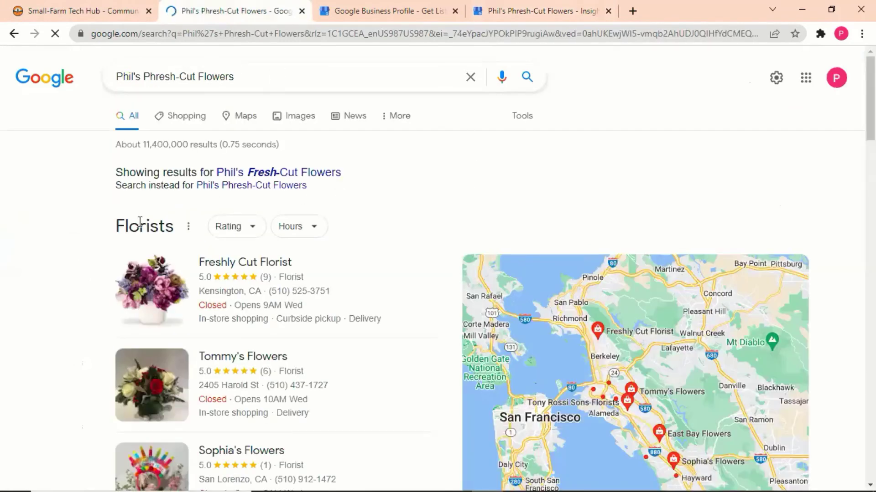
scroll(563, 293, down, 5)
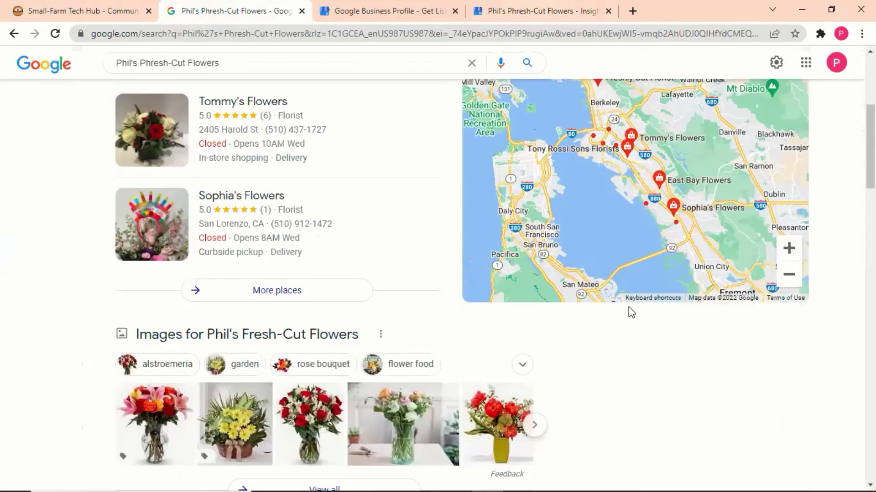
scroll(632, 313, up, 5)
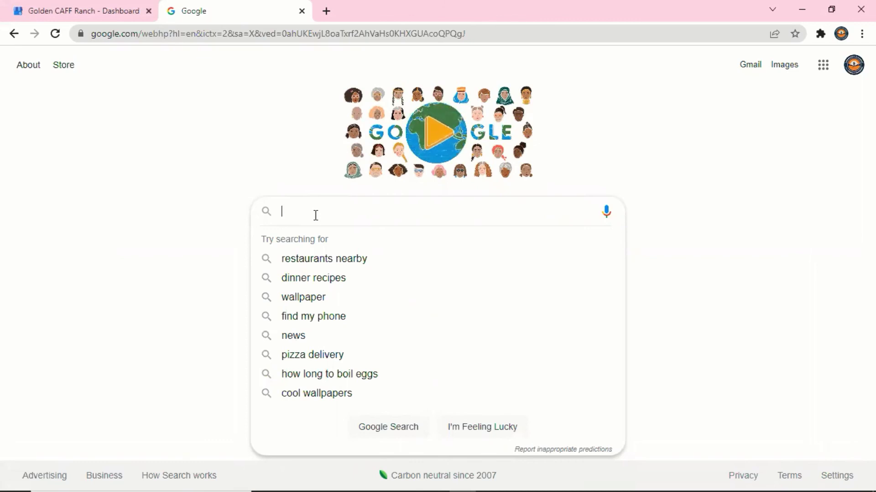
- Search Google for "golden caff ranch" from the ranch's own account
text(go)
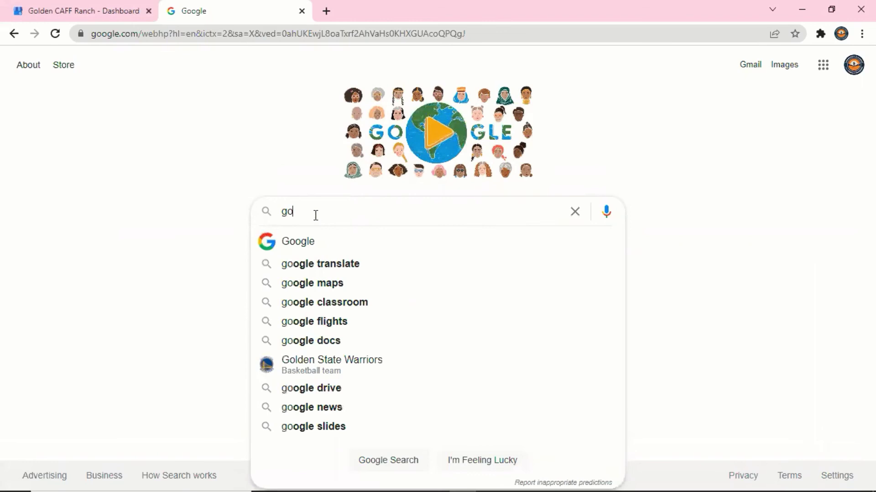
text(lden caff ra)
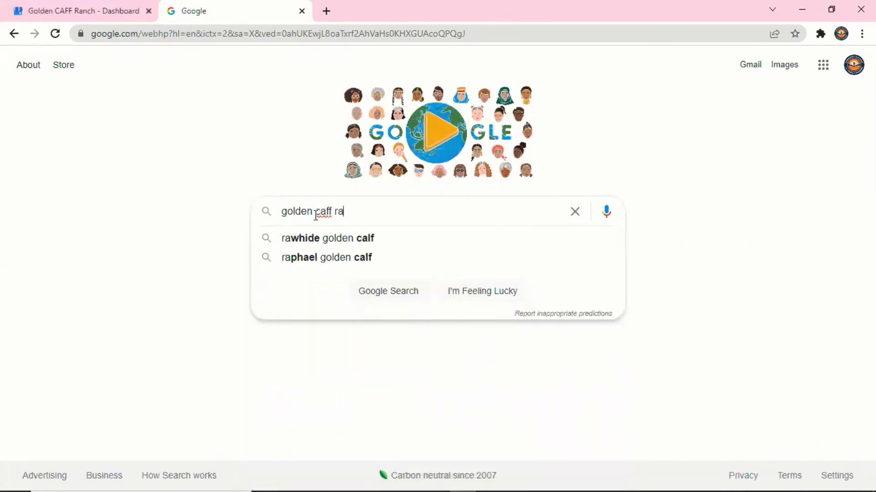
text(nch)
key(Return)
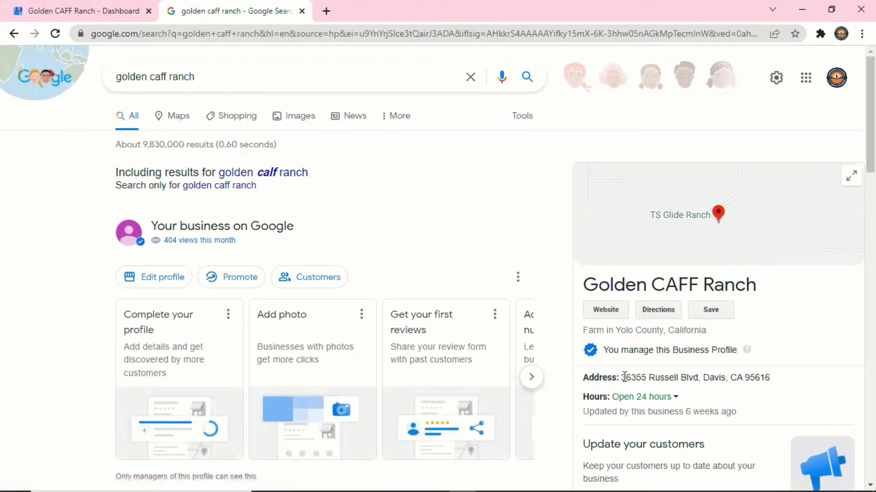
- Examine the Golden CAFF Ranch listing and highlight its "You manage this Business Profile" note
scroll(631, 372, down, 1)
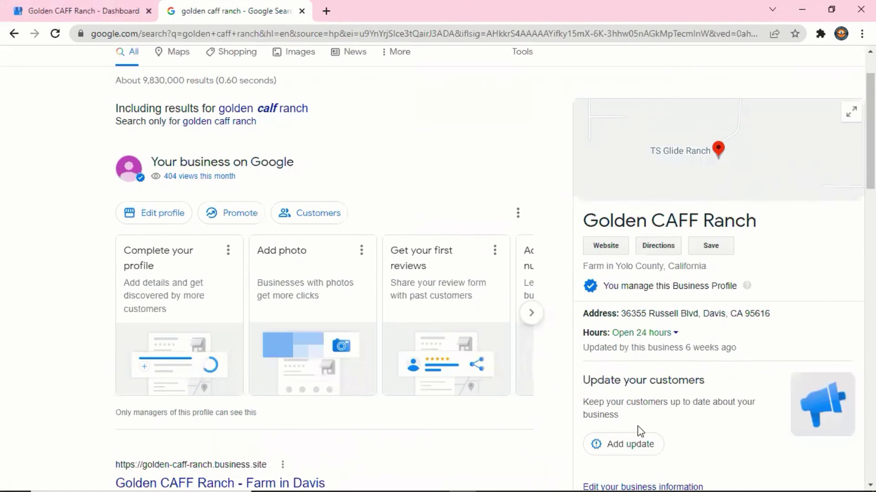
scroll(652, 438, down, 1)
scroll(592, 448, up, 2)
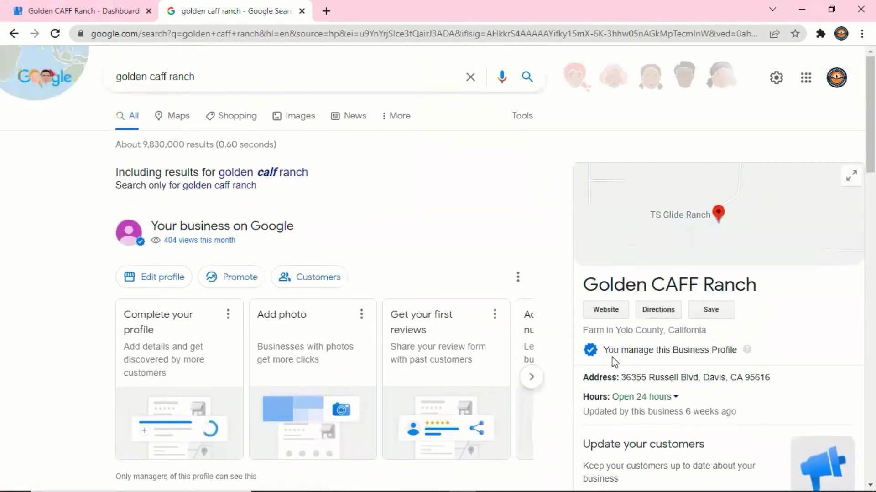
drag(605, 352, 740, 362)
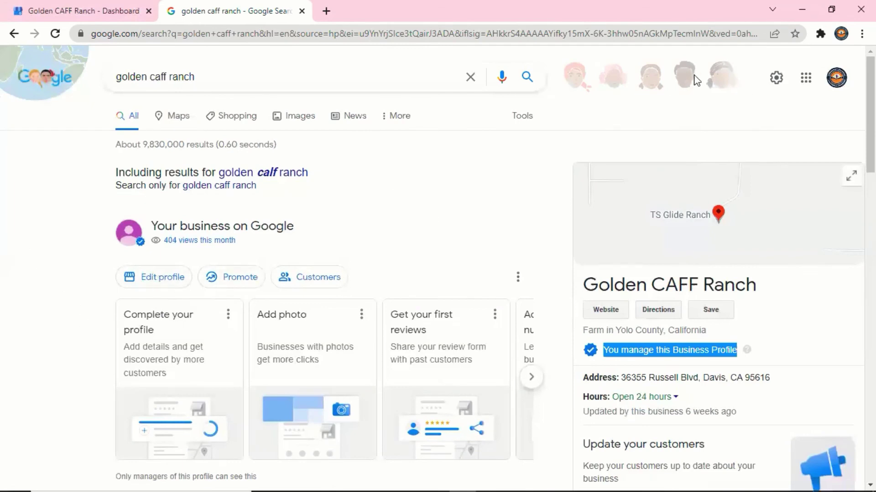
- Open Golden CAFF Ranch in Business Profile Manager through the Google apps and go to its Insights
click(807, 80)
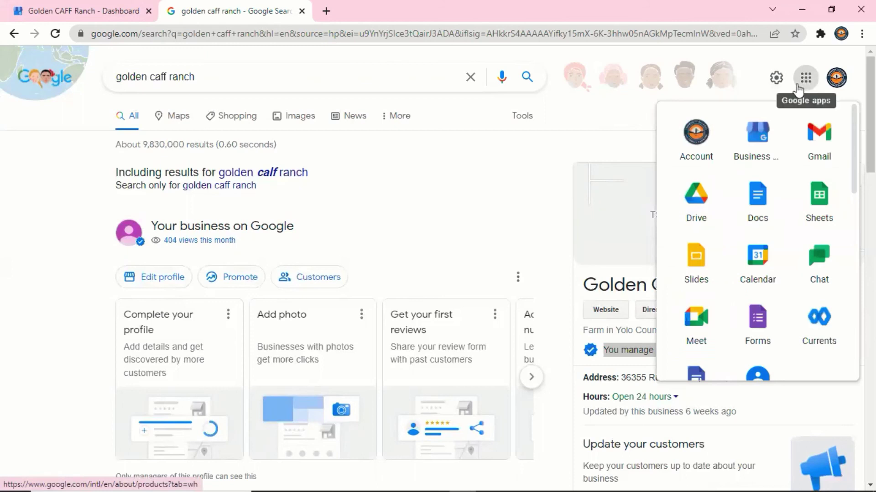
click(766, 142)
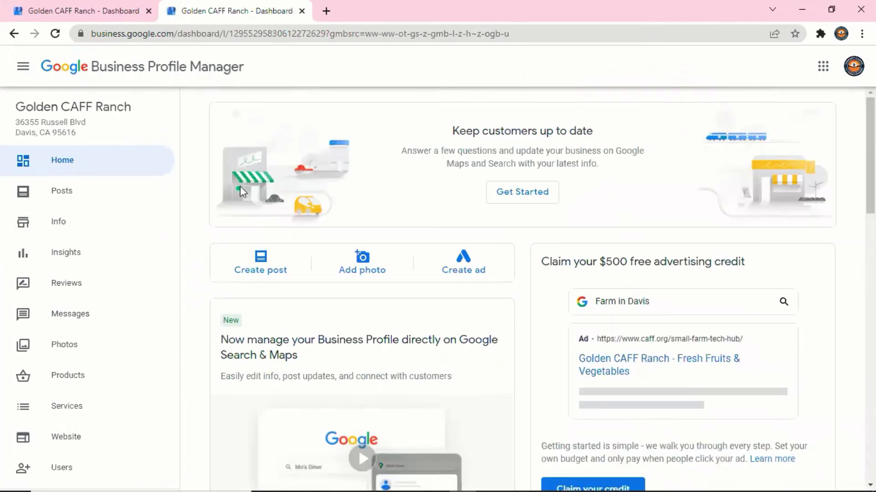
click(64, 265)
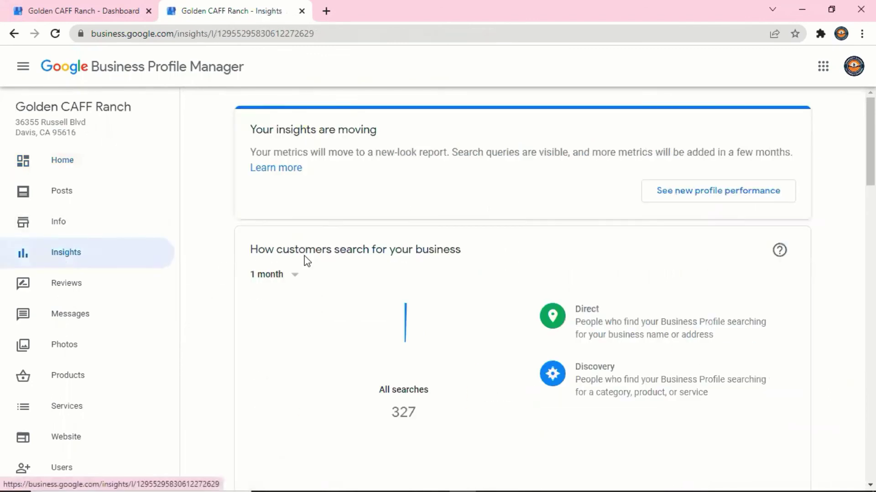
- Examine the 1 month chart of how customers search for the business, comparing Direct and Discovery searches
scroll(352, 302, down, 3)
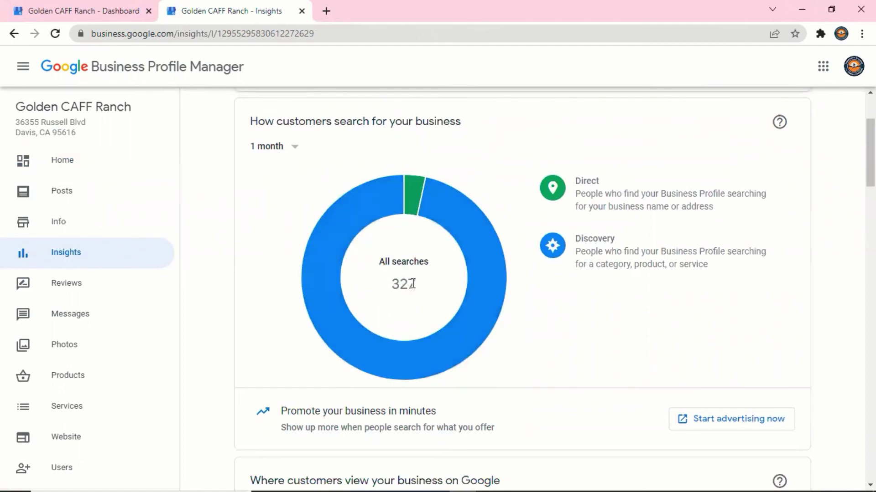
mouse_move(586, 193)
mouse_move(316, 265)
scroll(270, 256, down, 1)
scroll(618, 330, up, 3)
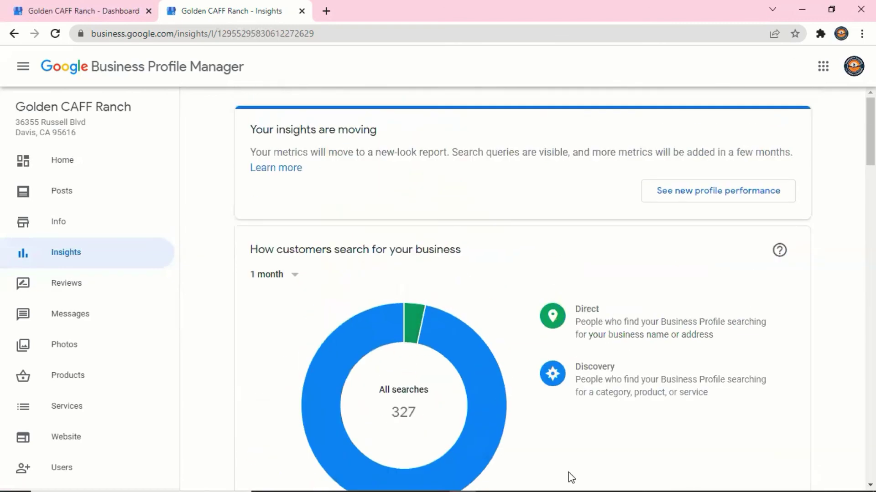